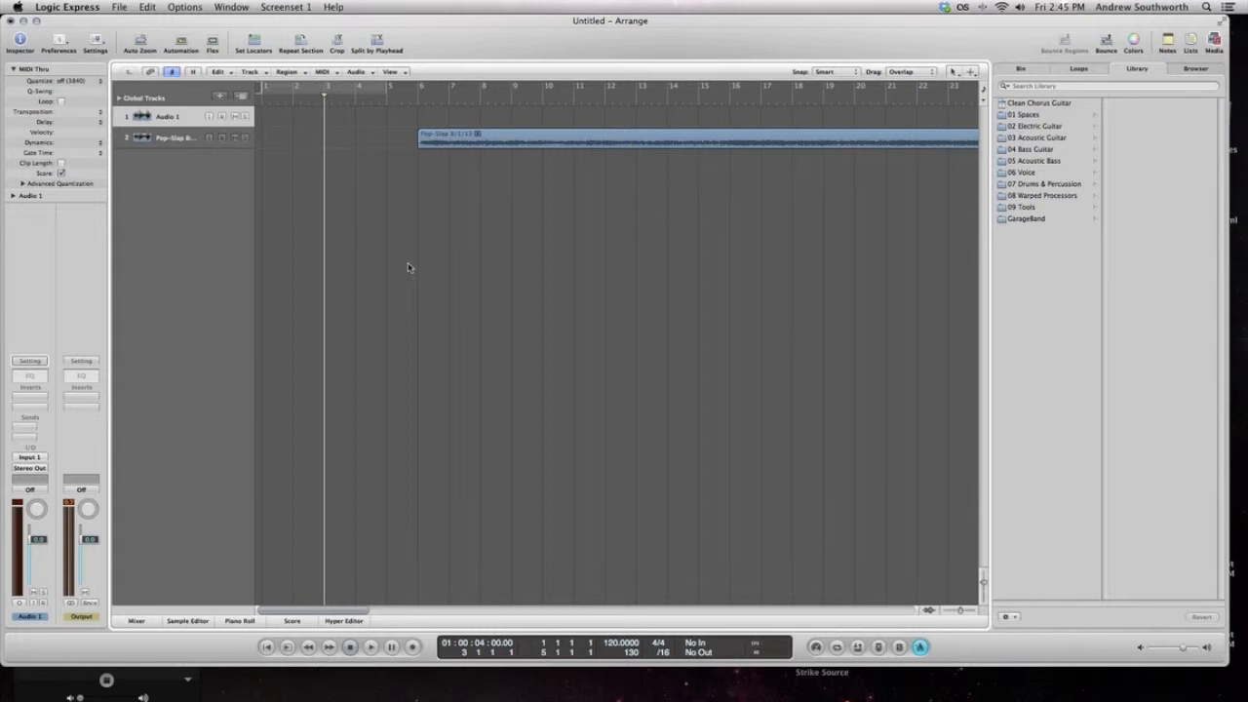
Look over the Pop-Slap 8/1/13 region from bar 6 onward and audition short passages around bars 21 and 18
left_click(419, 103)
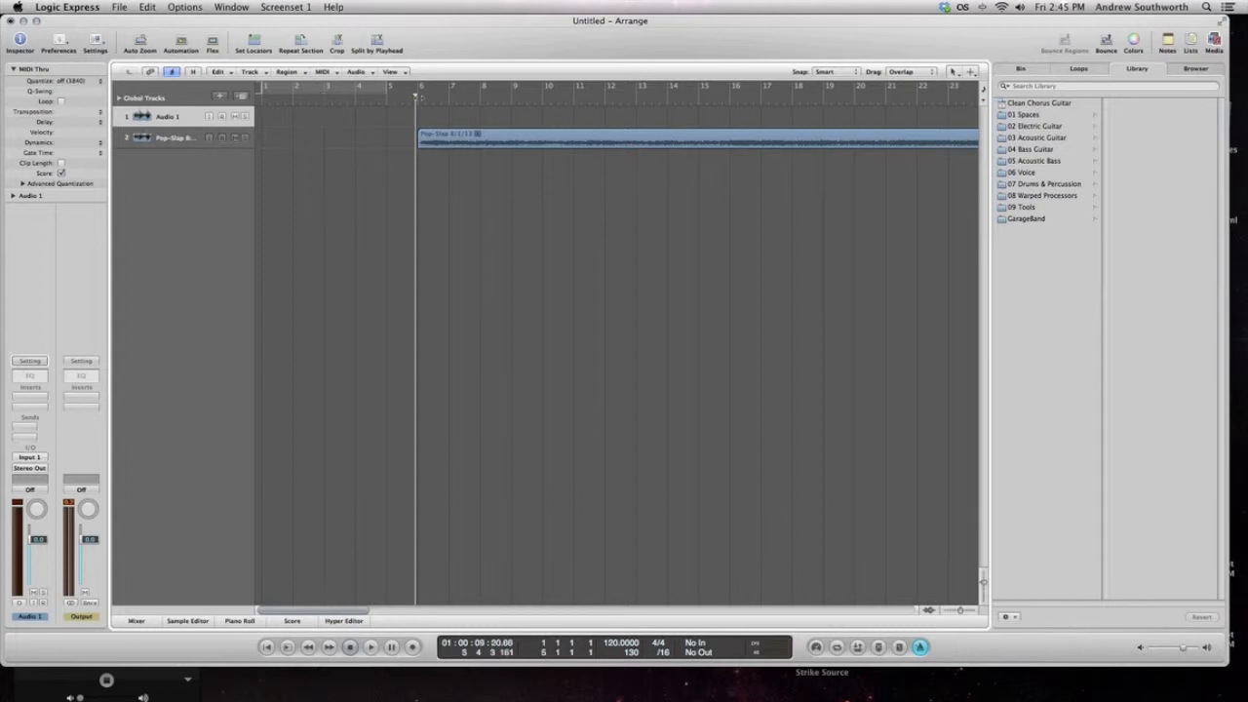
left_click_drag(422, 101, 417, 103)
scroll(444, 185, "right", 5)
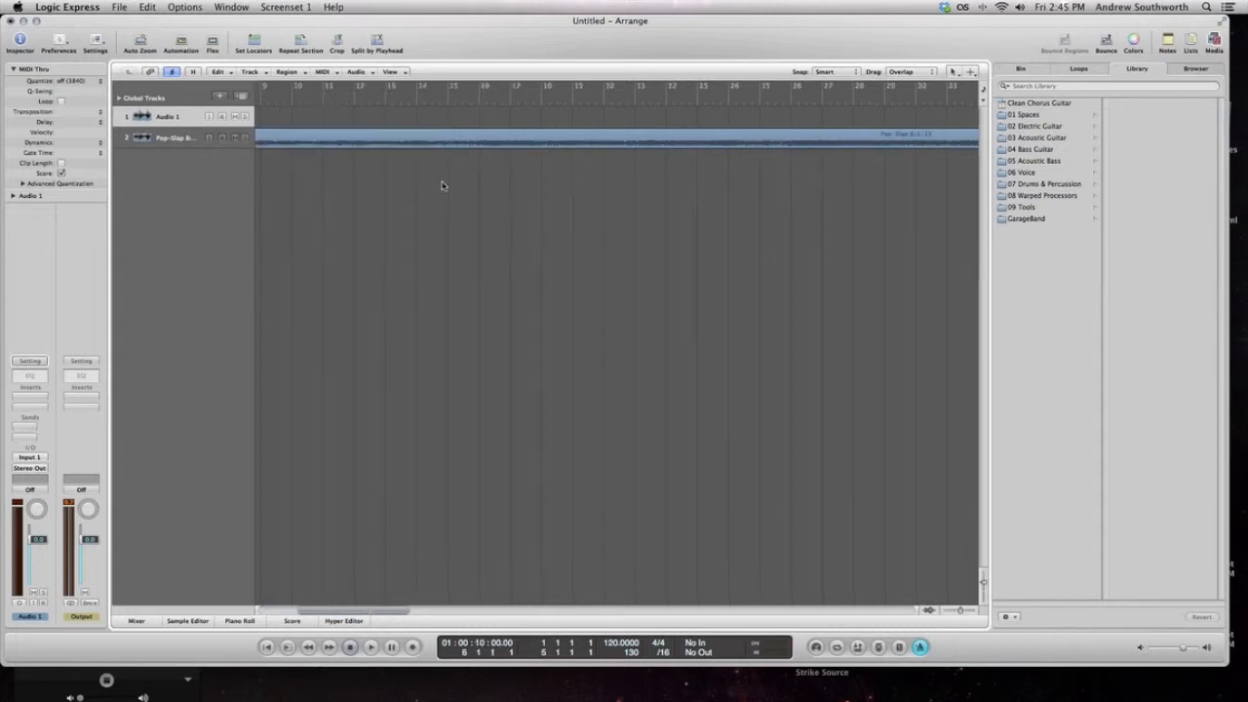
scroll(444, 185, "left", 5)
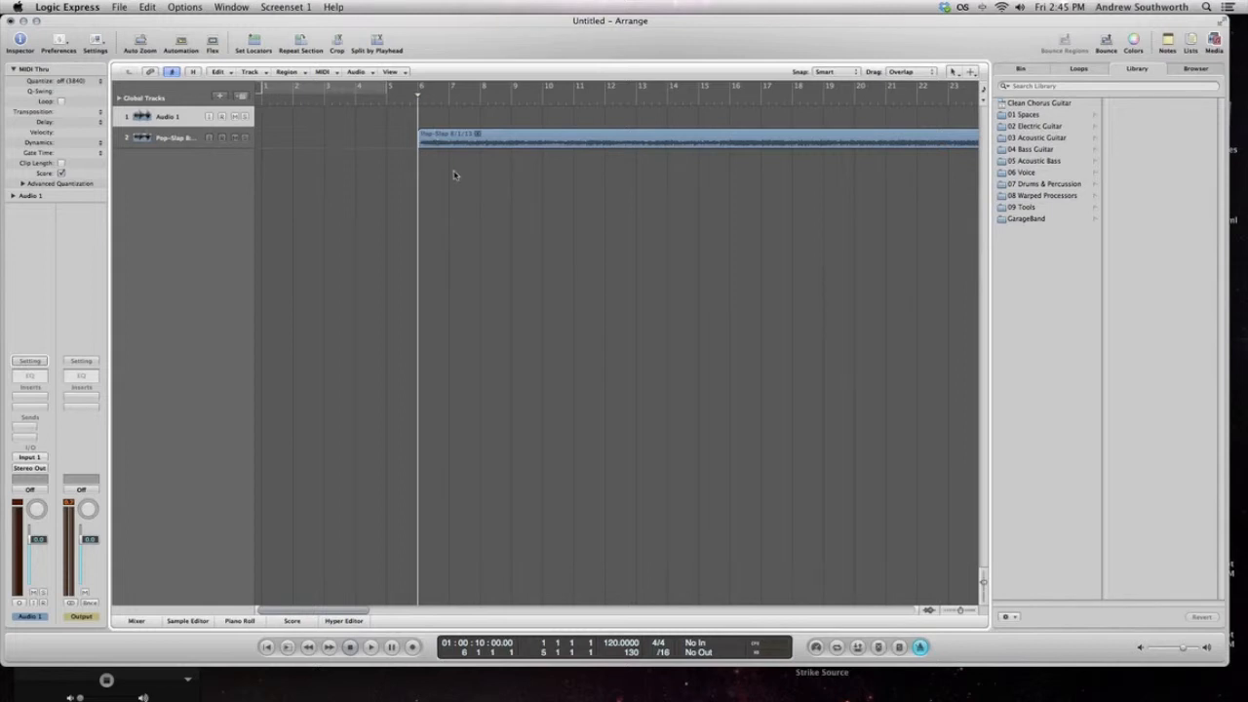
left_click(447, 103)
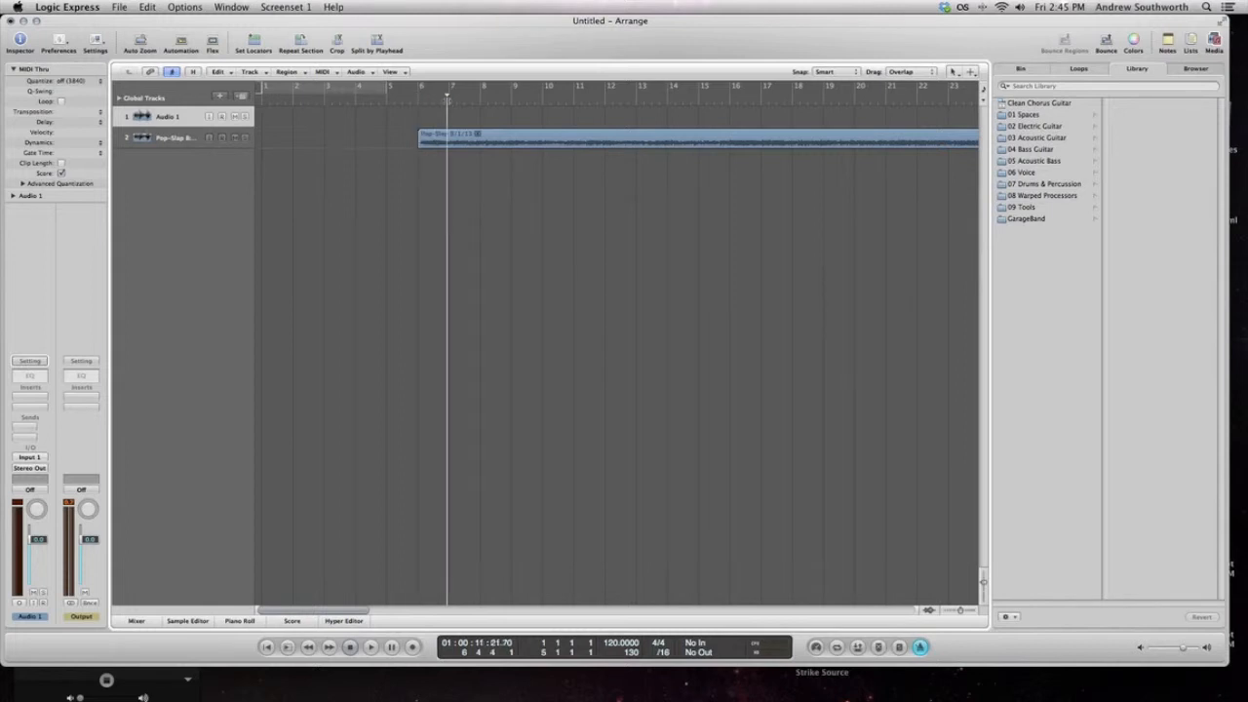
scroll(518, 146, "right", 5)
left_click(576, 102)
key("space")
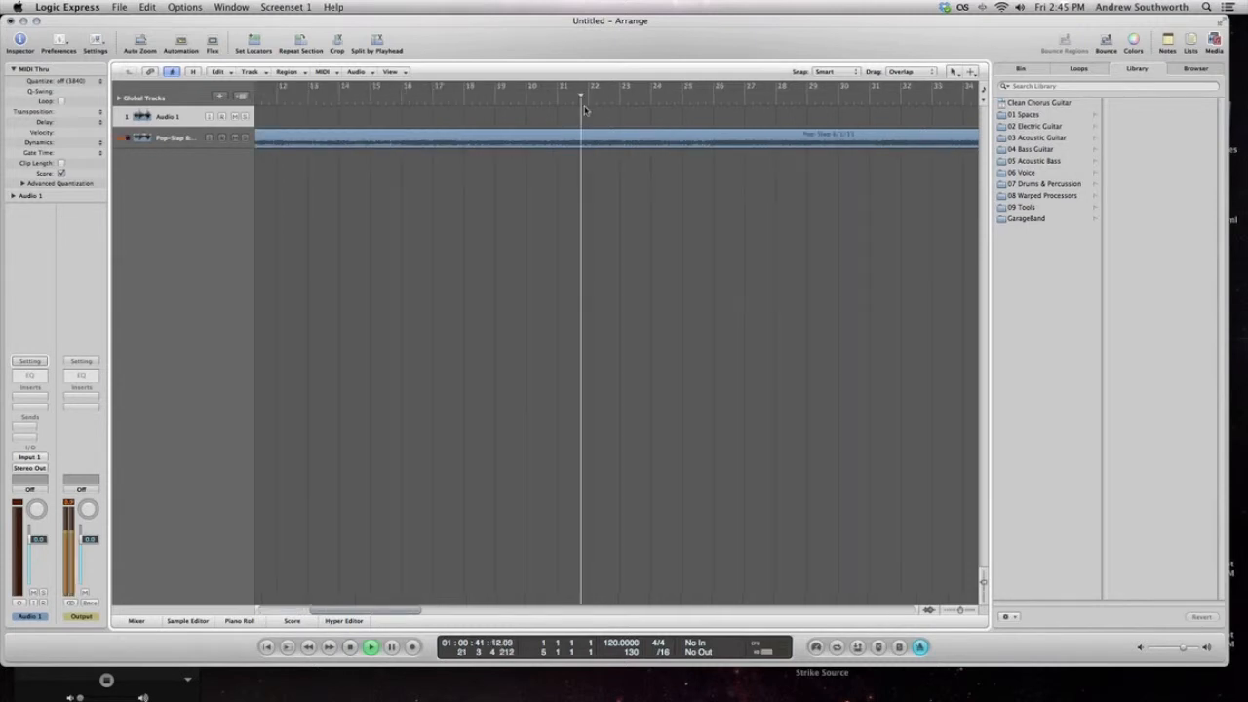
left_click(466, 103)
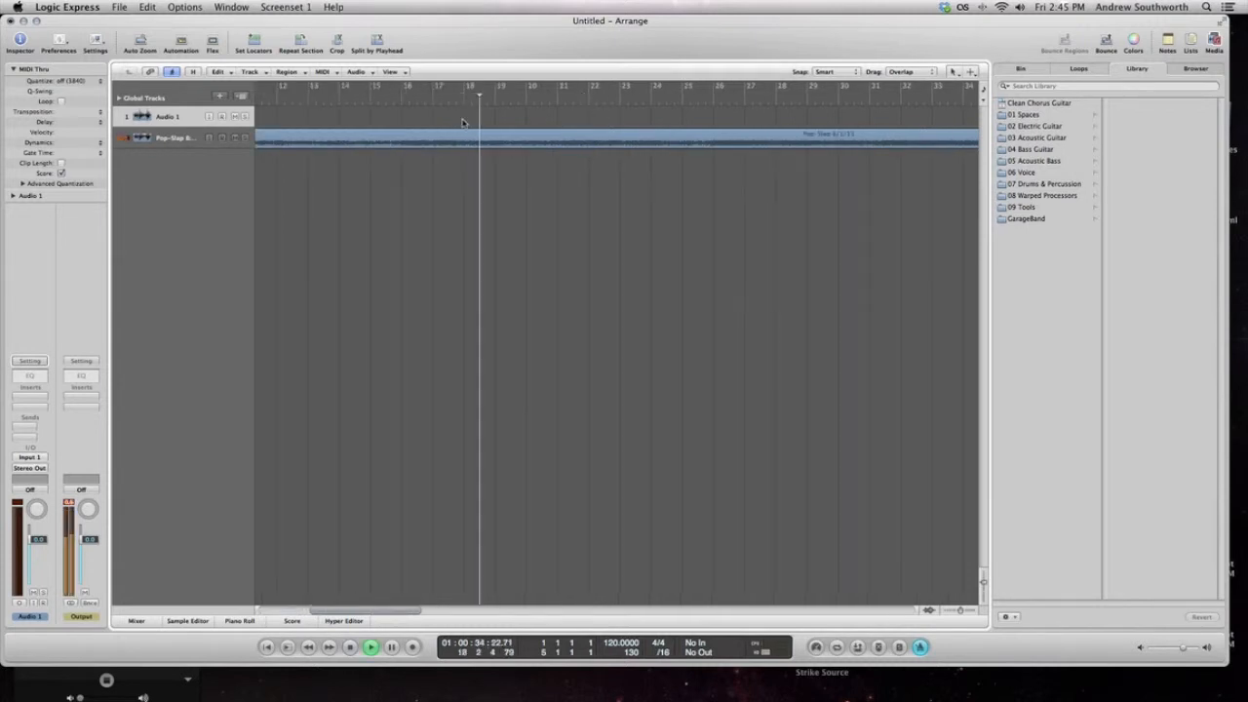
key("space")
Shorten the Pop-Slap 8/1/13 region by trimming its end back to bar 18
left_click(493, 141)
scroll(493, 140, "right", 8)
scroll(493, 141, "left", 2)
scroll(494, 141, "left", 15)
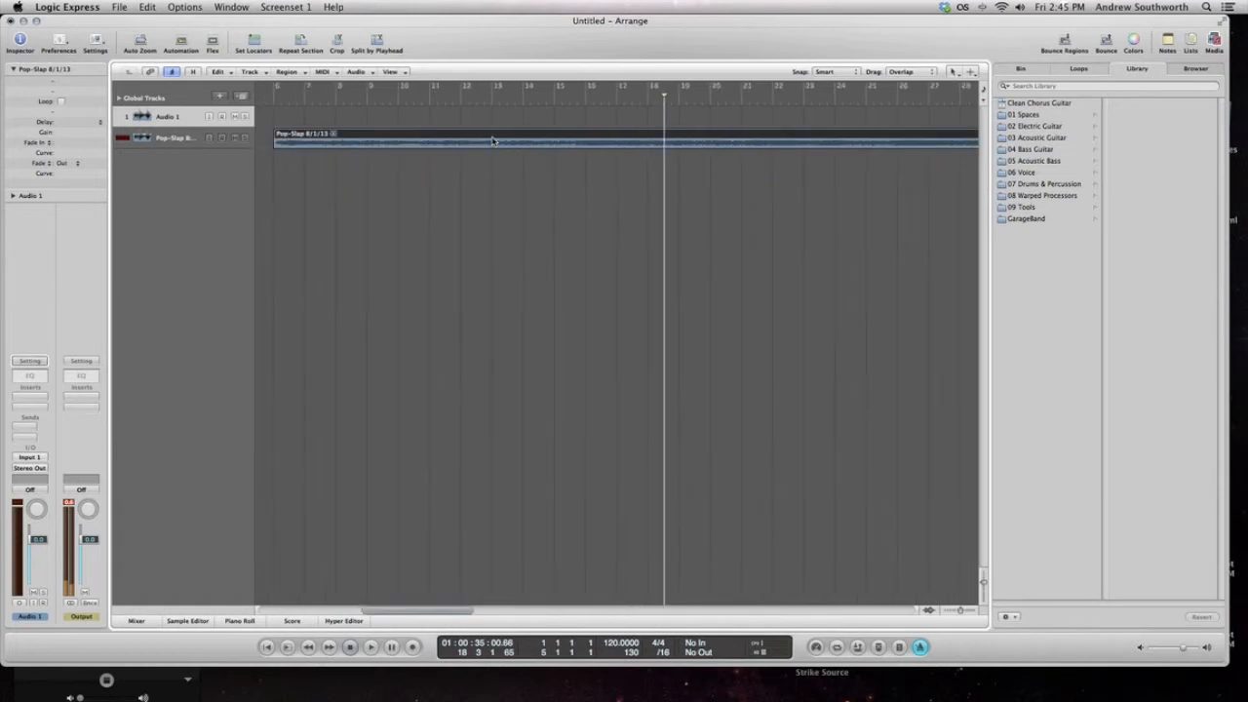
left_click(667, 102)
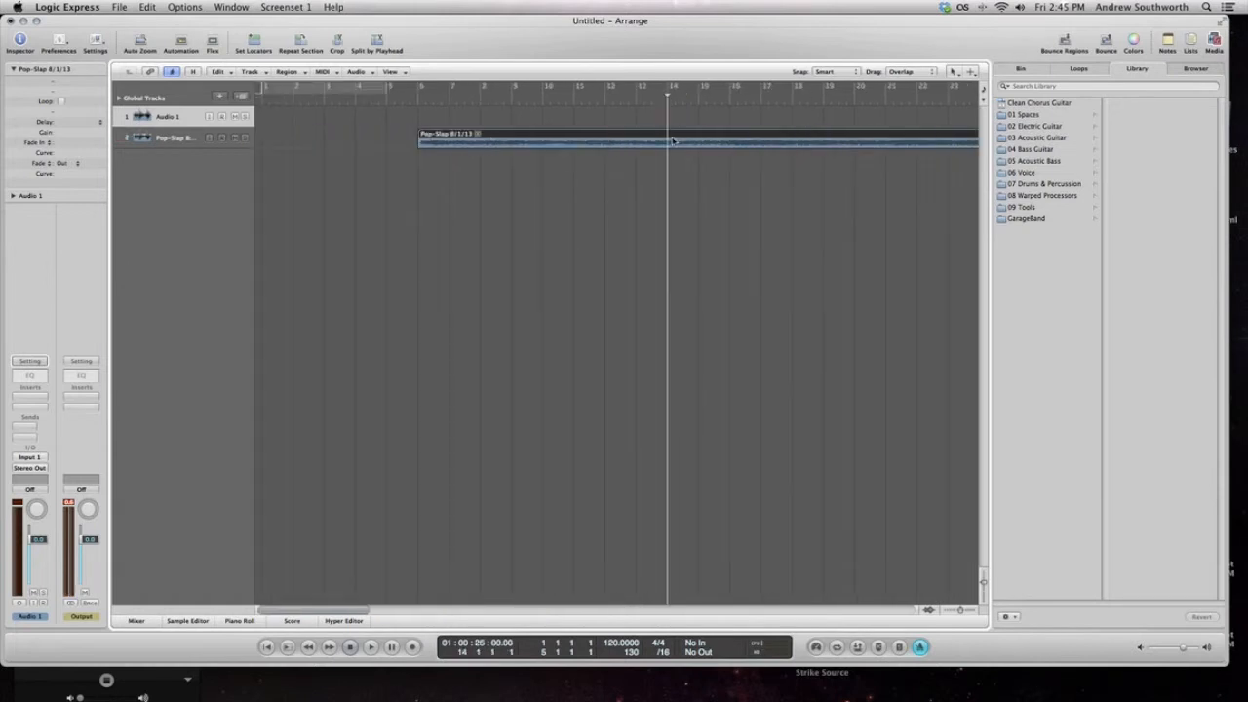
scroll(778, 191, "right", 10)
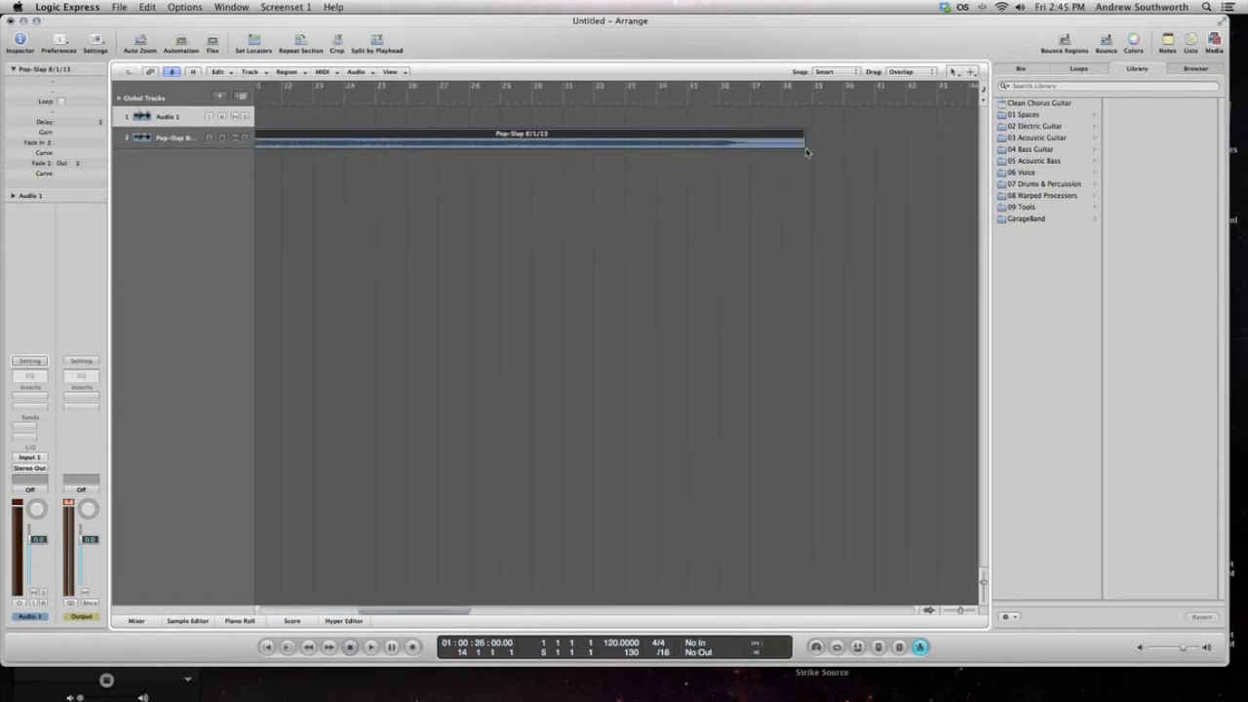
left_click_drag(803, 146, 756, 185)
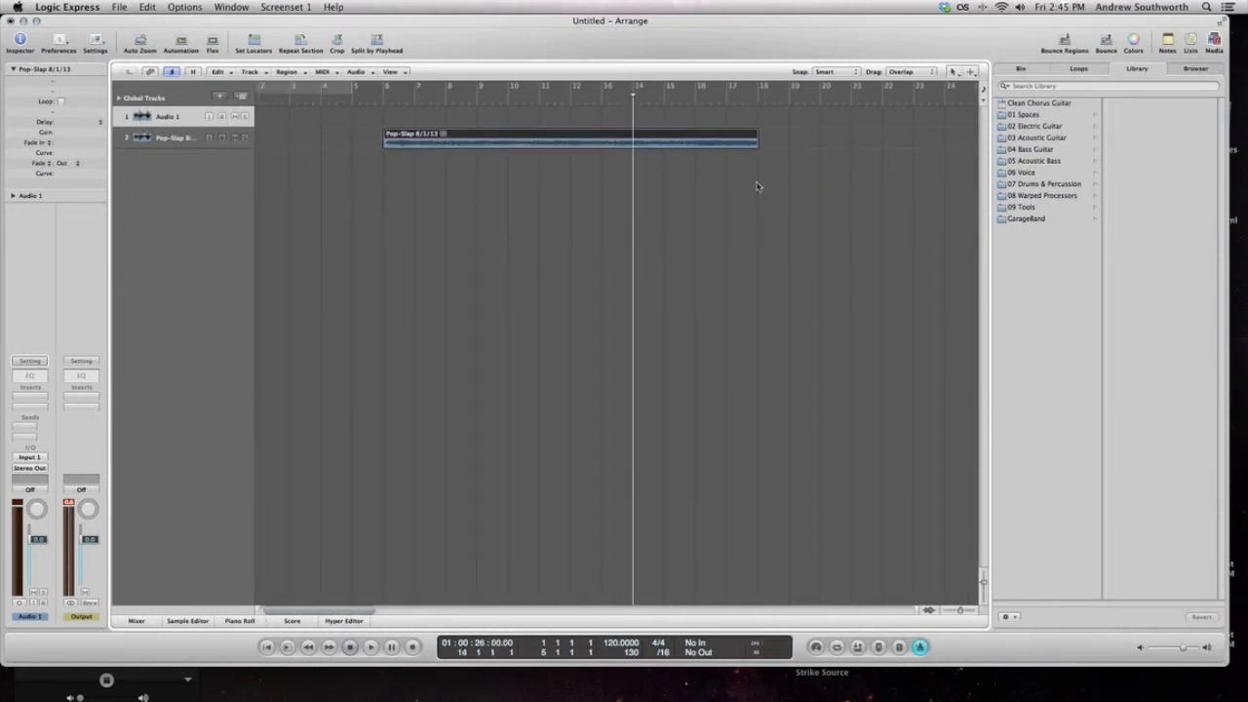
Position the playhead at bar 16 and split the Pop-Slap 8/1/13 region there
left_click(705, 134)
left_click(692, 97)
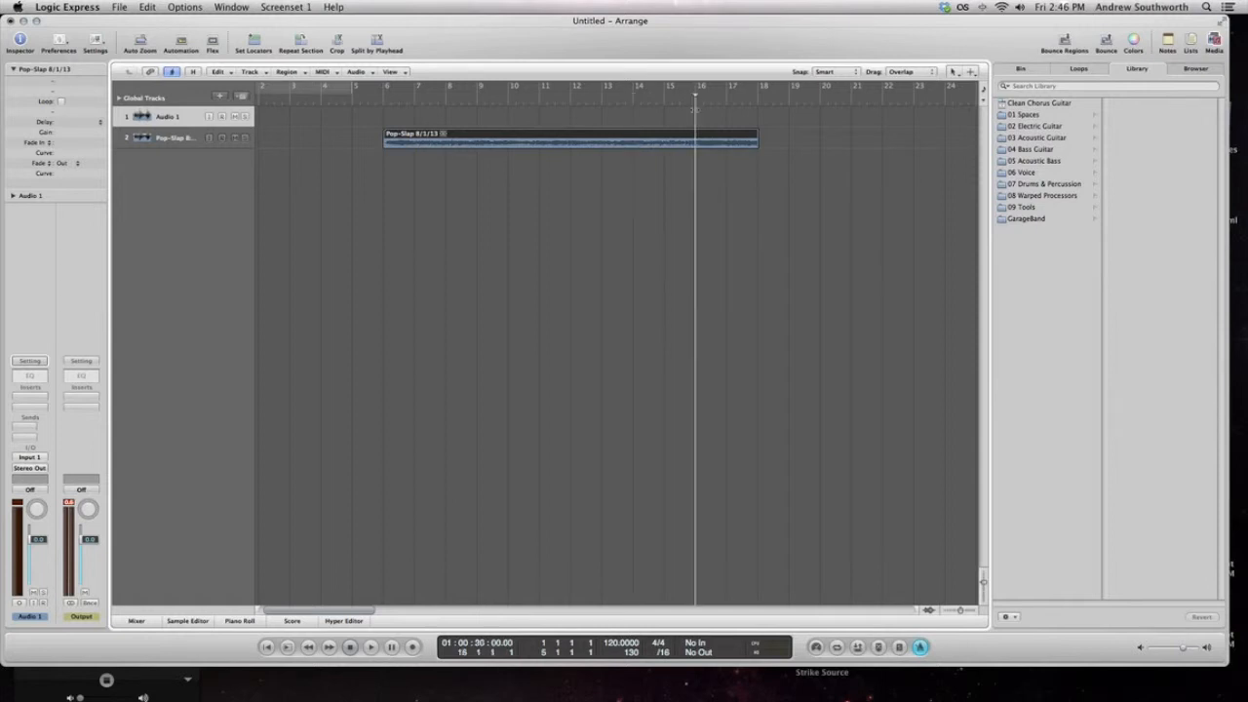
left_click(714, 118)
left_click(716, 133)
right_click(699, 141)
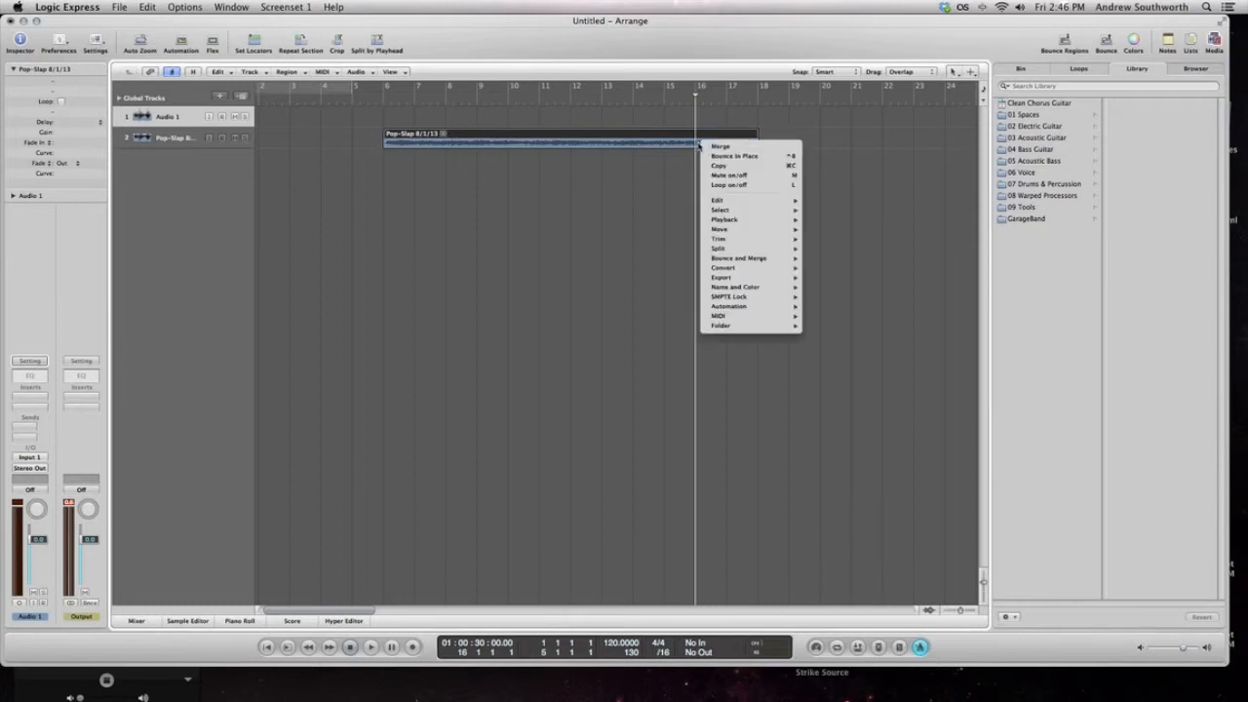
left_click(671, 189)
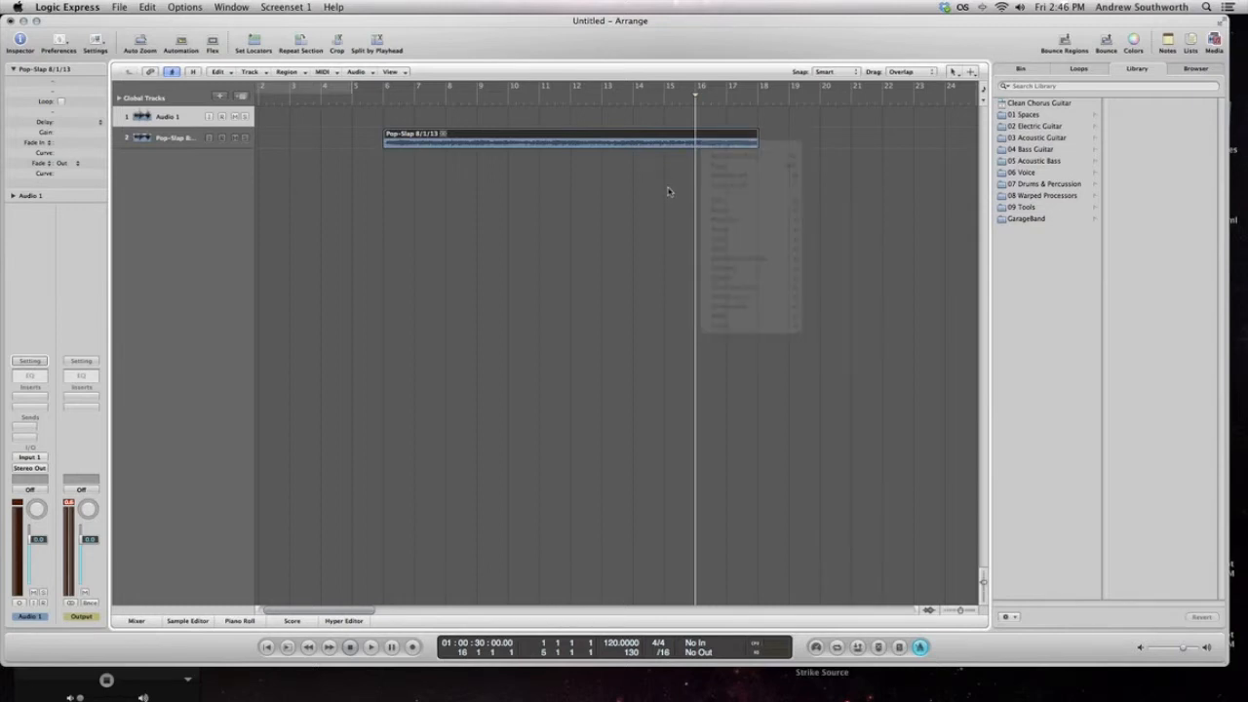
left_click(377, 42)
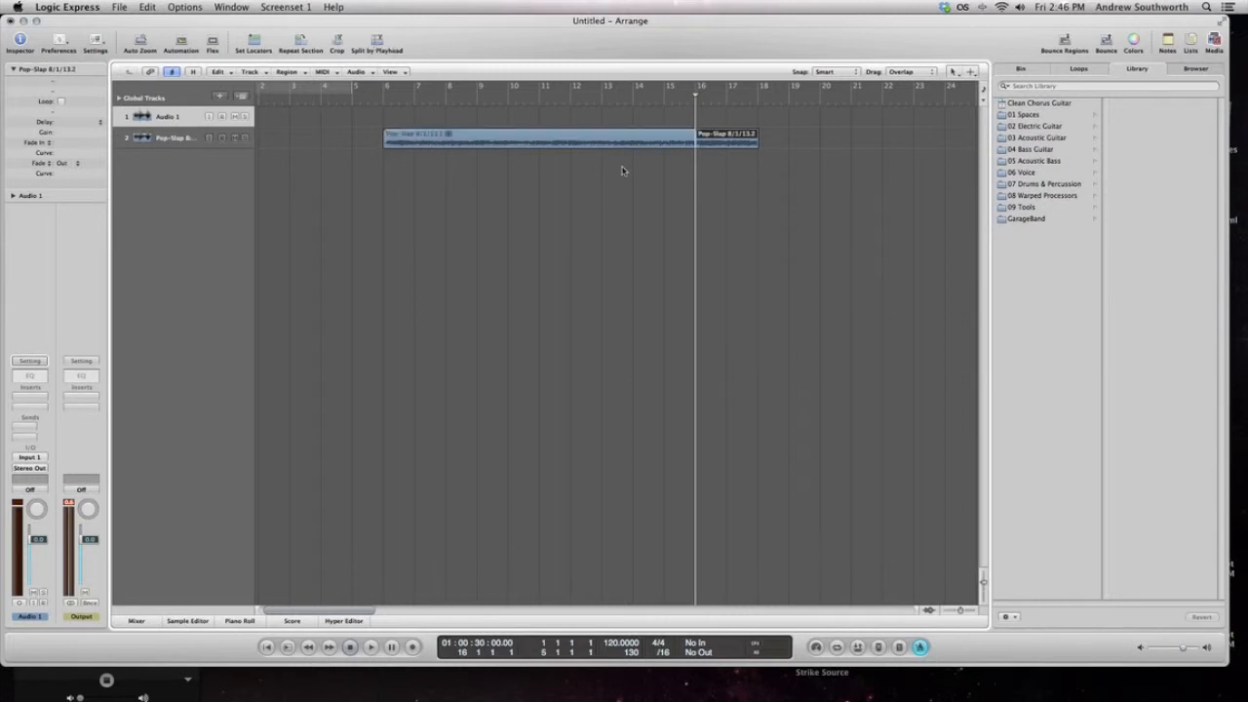
left_click(740, 144)
left_click(744, 186)
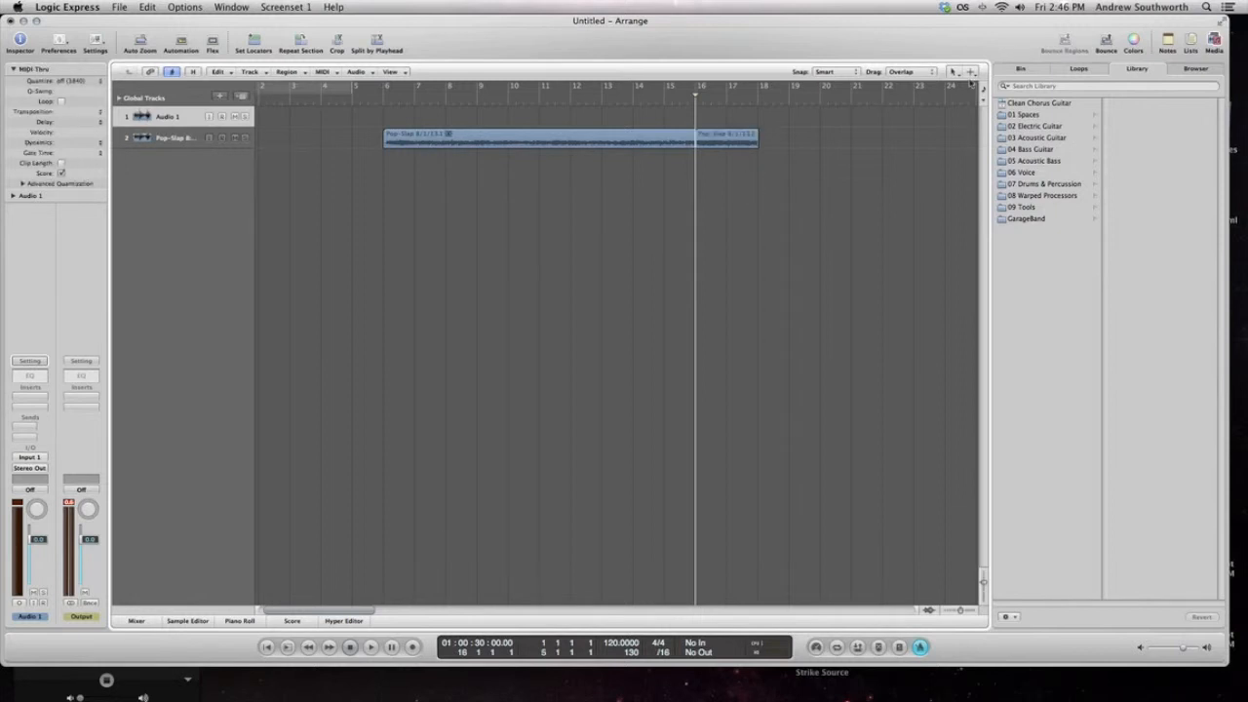
Assign the Fade Tool as the secondary tool for the arrange area
left_click(972, 72)
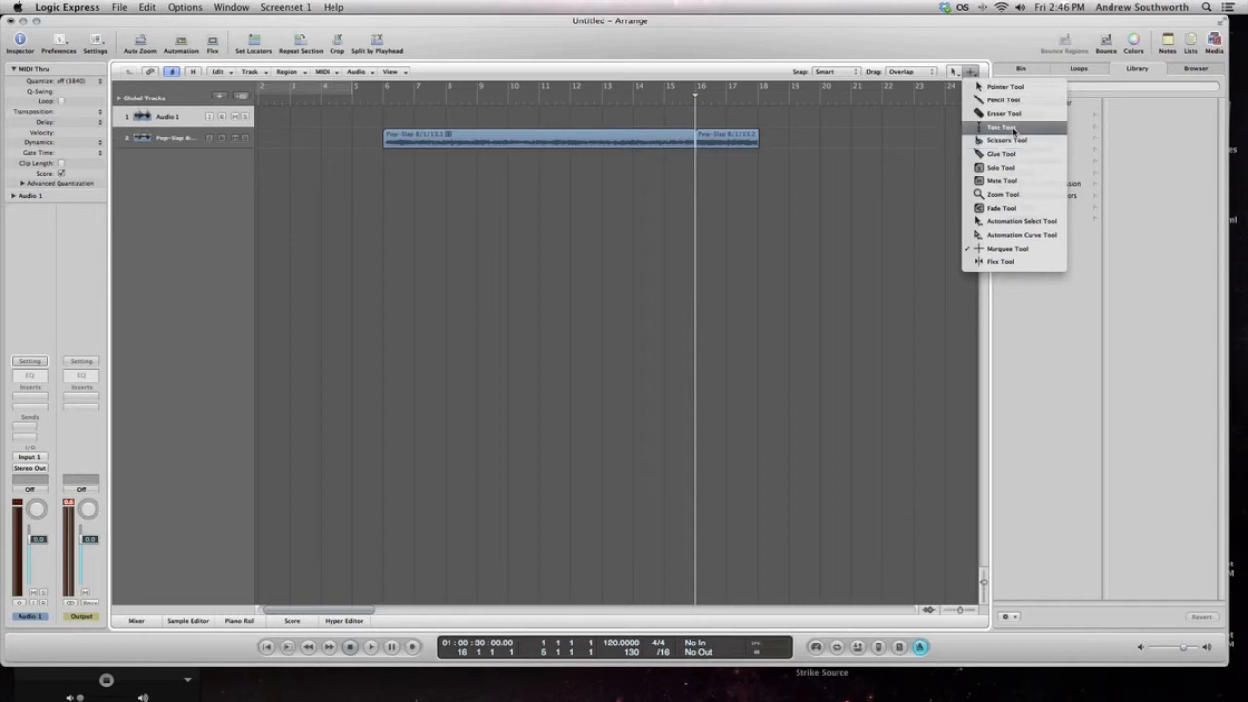
left_click(1004, 208)
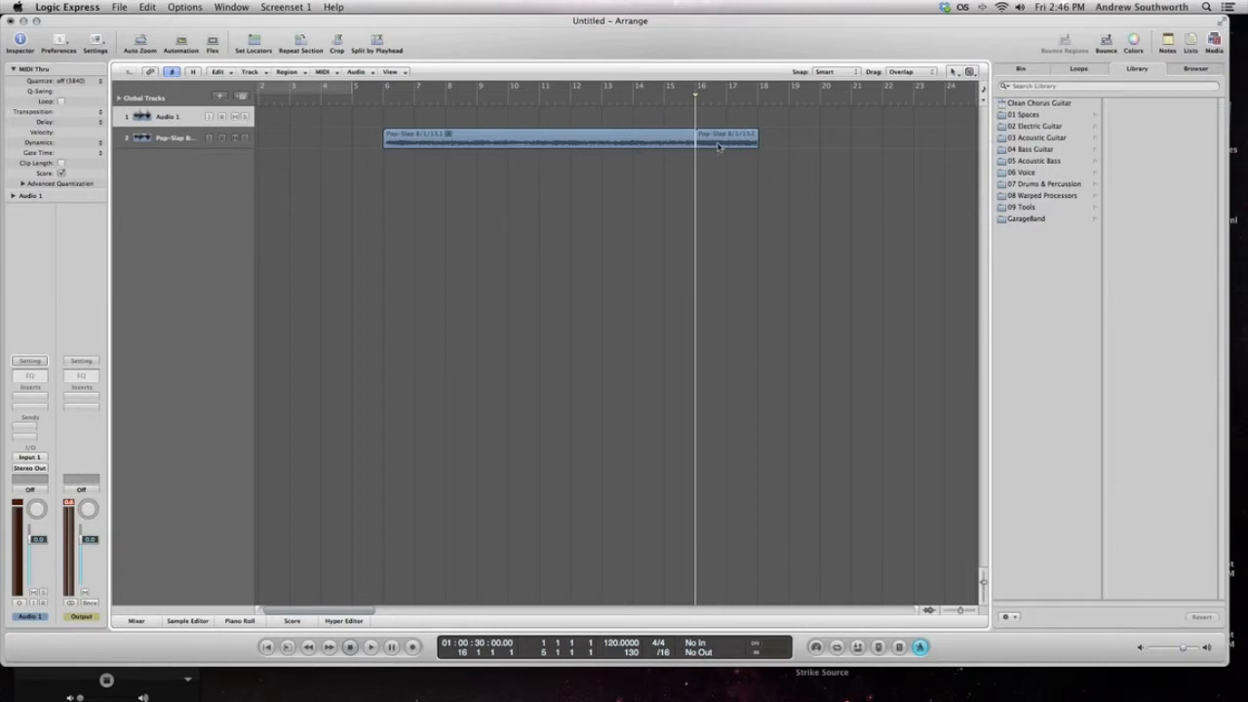
key("n")
key("n")
left_click(708, 145)
right_click(707, 145)
left_click(627, 206)
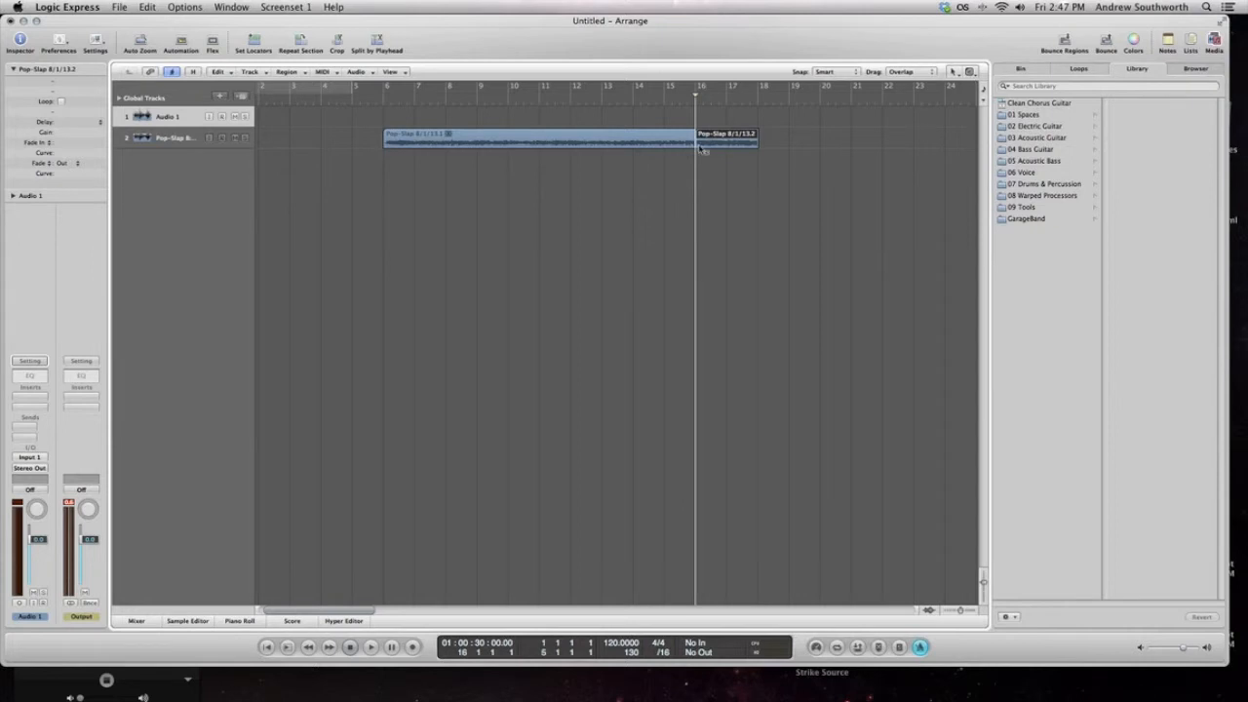
Try a short crossfade across the split at bar 16 and remove that fade again
left_click_drag(700, 149, 691, 148)
left_click(703, 162)
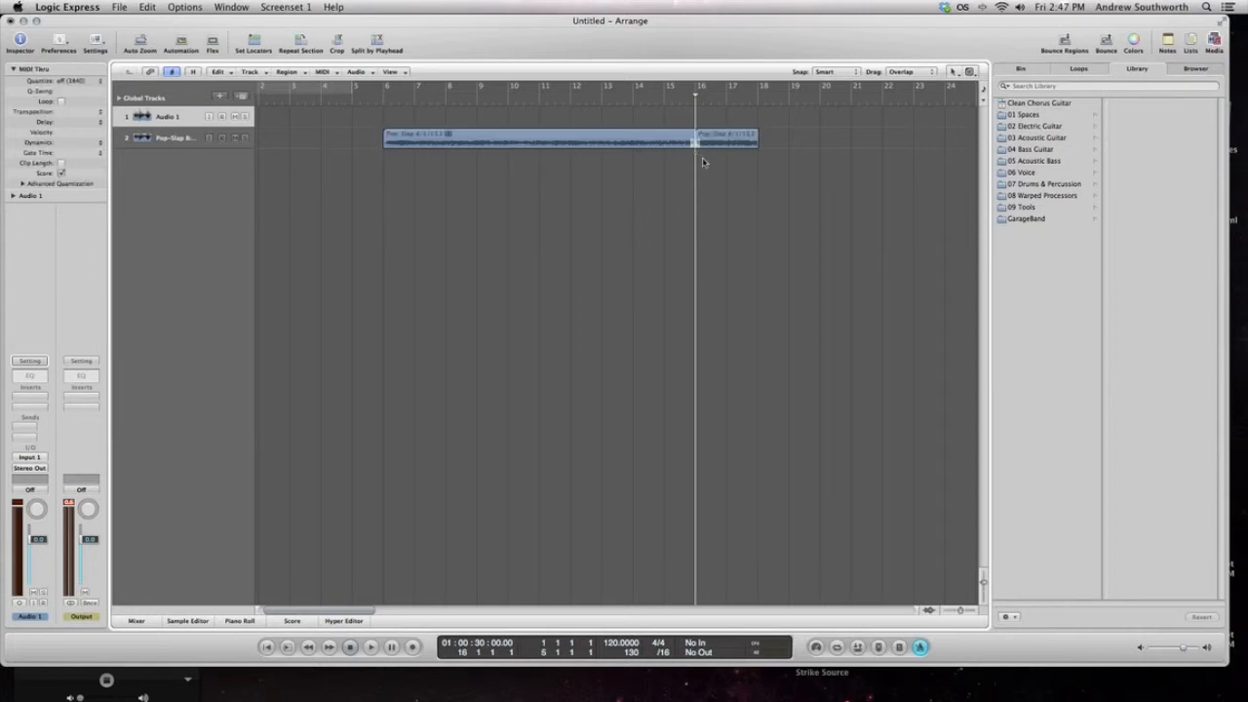
right_click(693, 143)
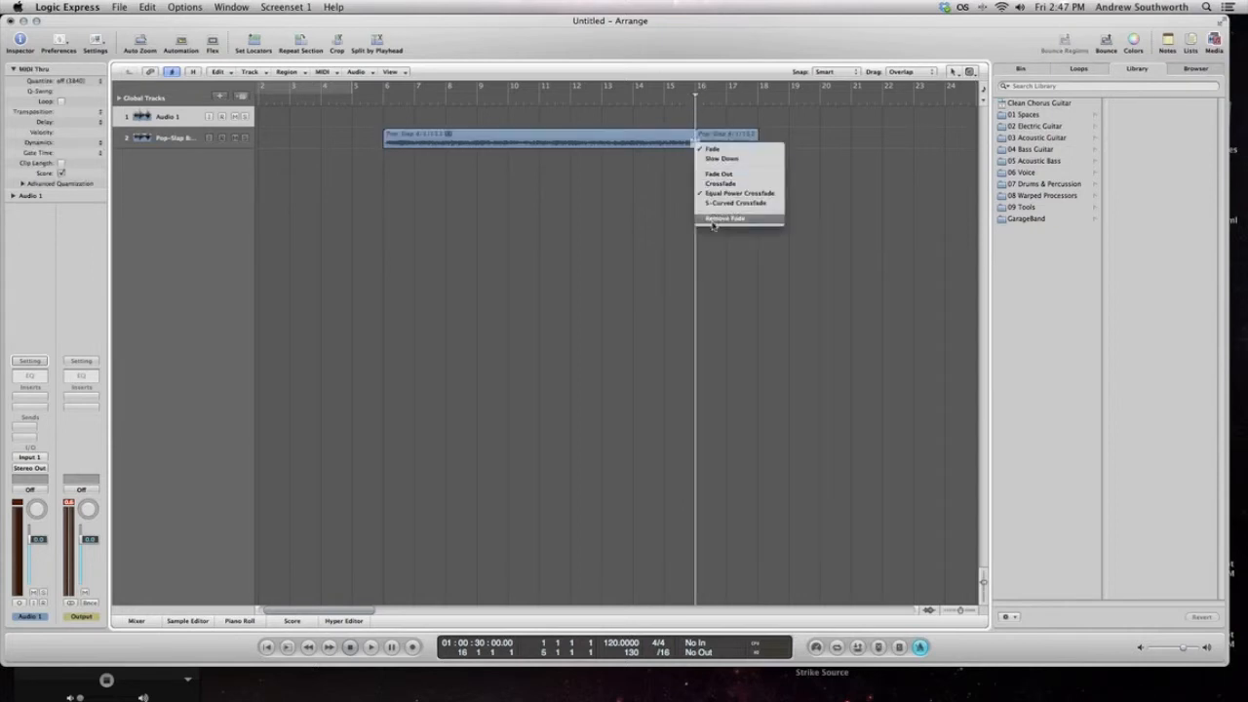
left_click(713, 220)
Extend the second Pop-Slap region to about bar 19.5 and play back across the edit at bar 16
key("comma")
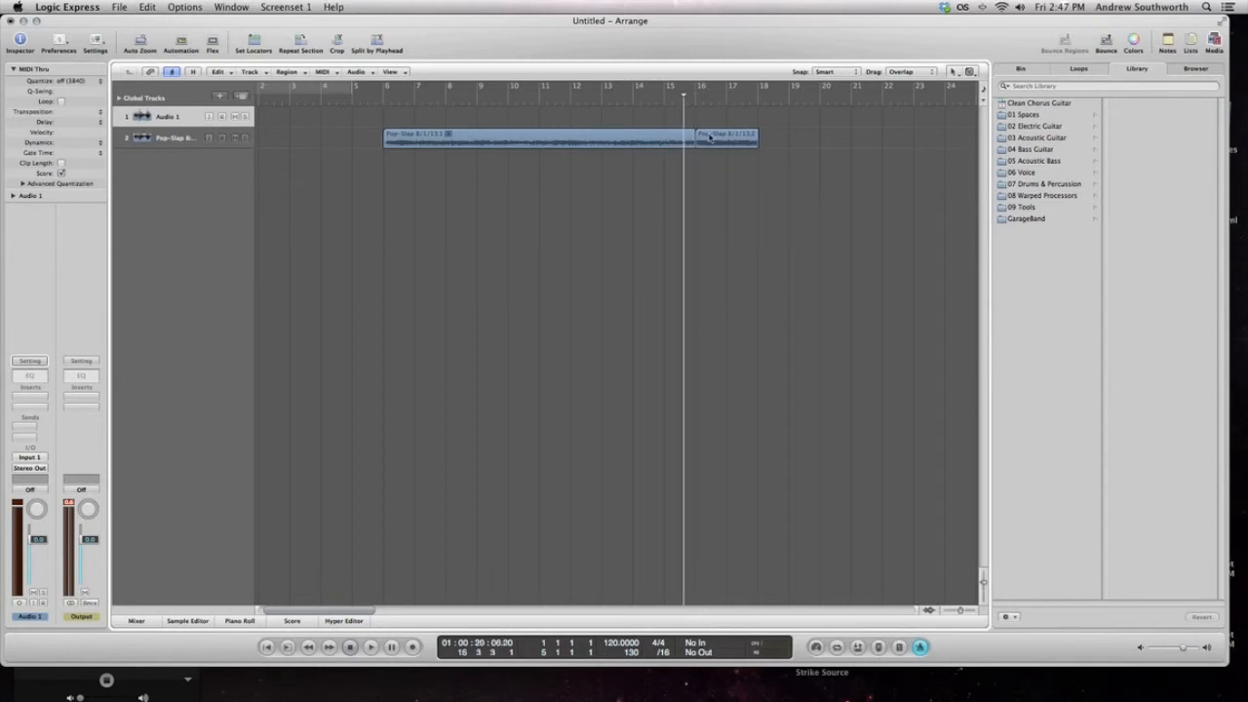
mouse_move(711, 141)
left_mouse_down()
mouse_move(792, 147)
mouse_move(725, 145)
left_mouse_up()
key("space")
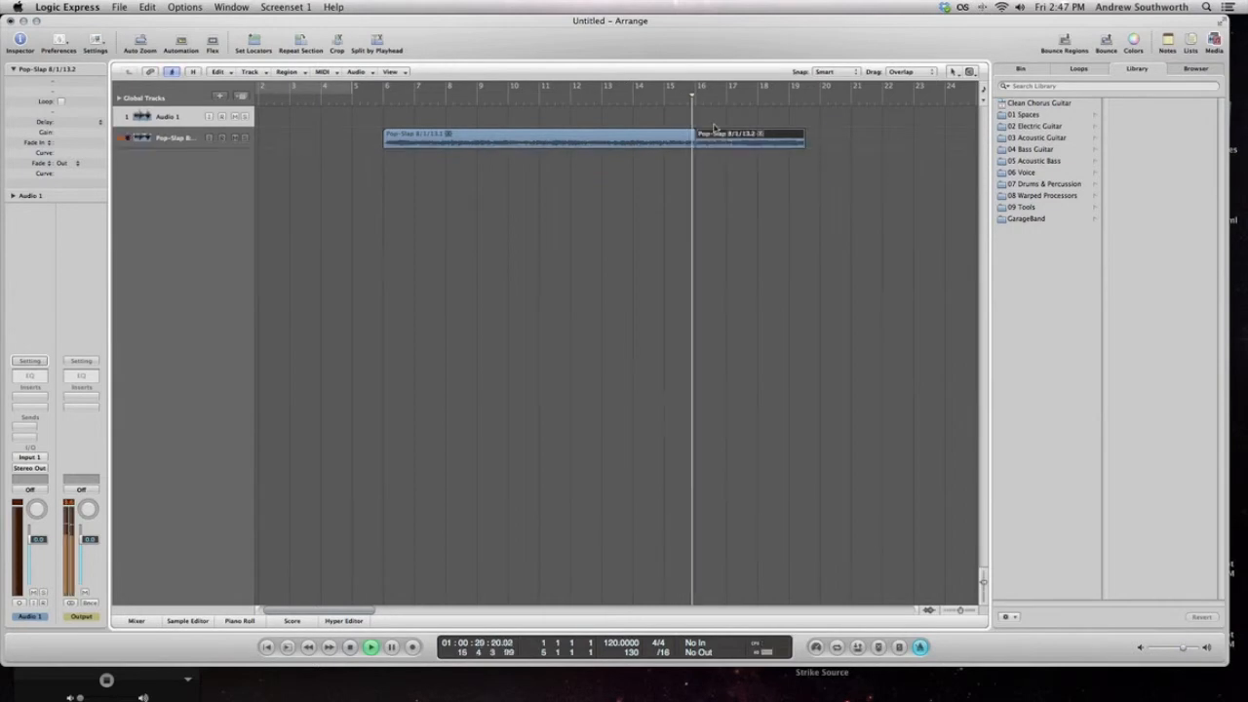
key("space")
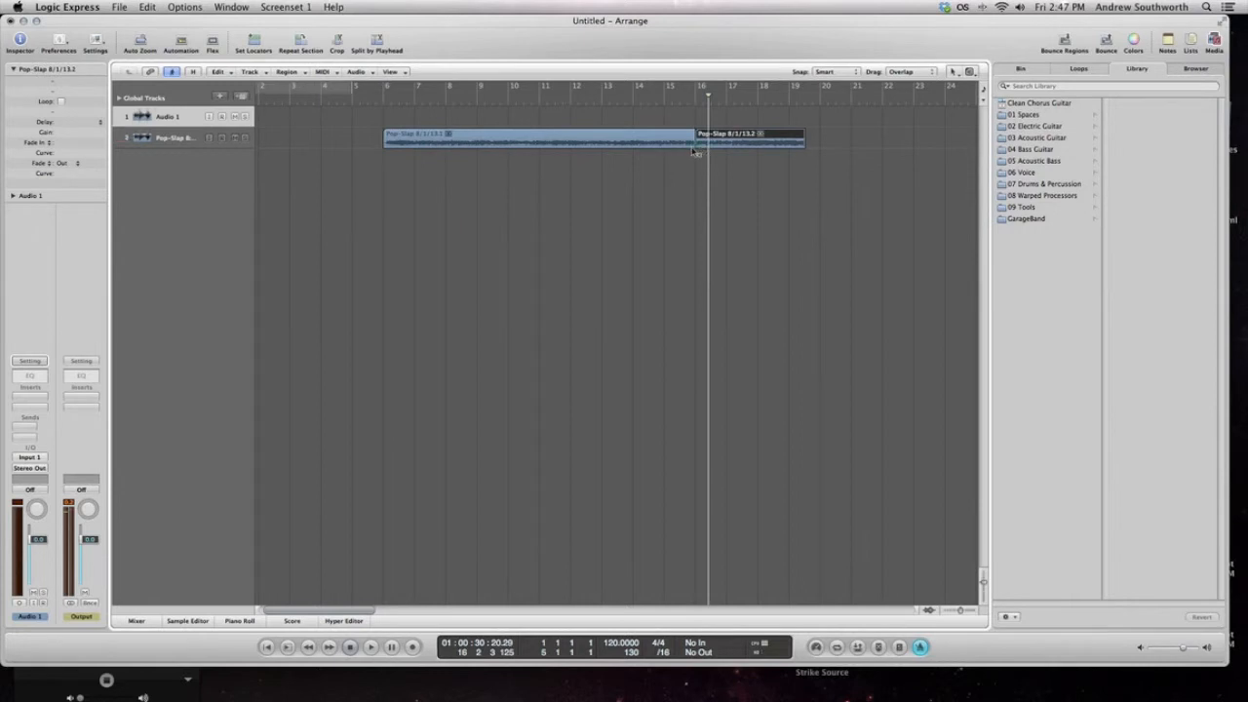
Draw a short crossfade over the join between the two Pop-Slap regions at bar 16 and audition the transition
left_click(691, 144, "shift")
left_click(677, 103)
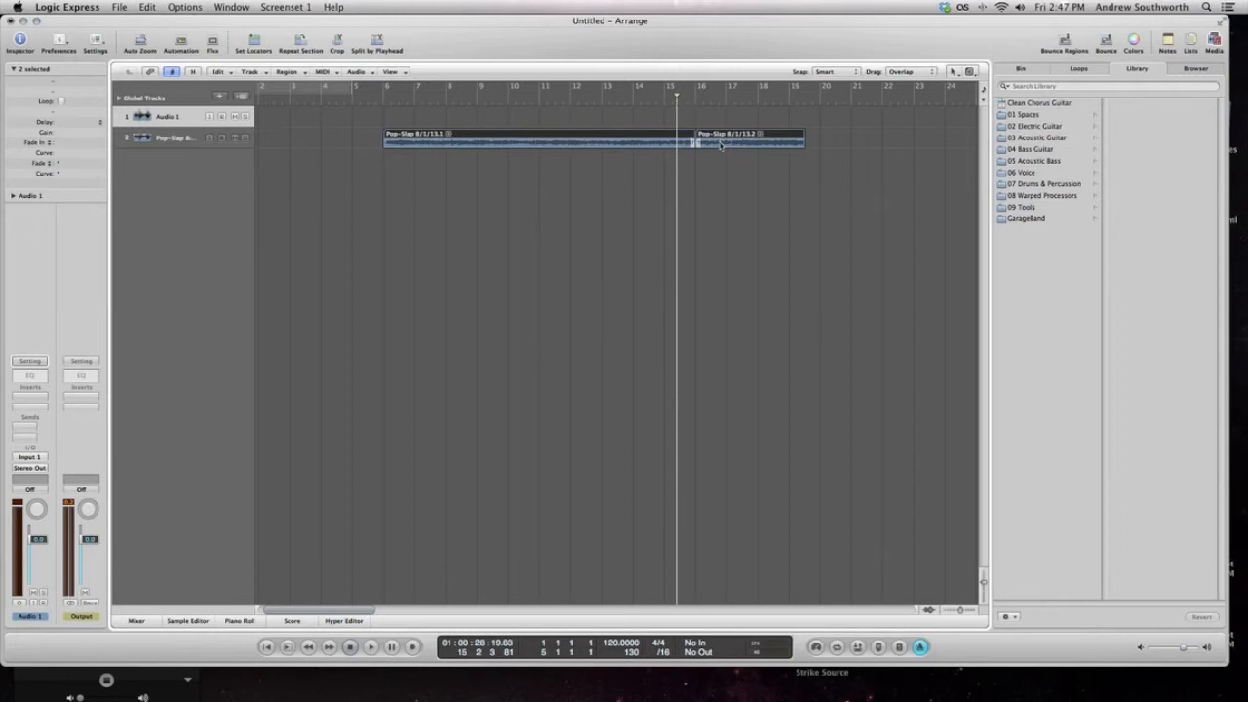
key("space")
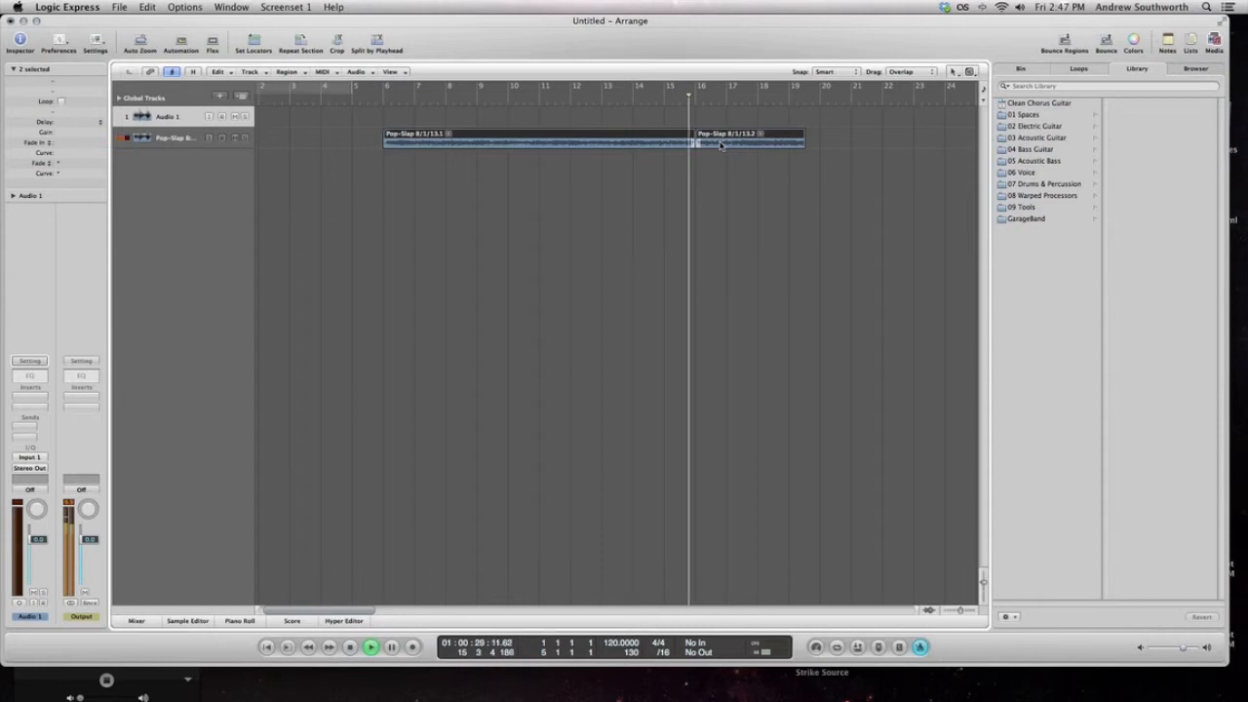
left_click(725, 176)
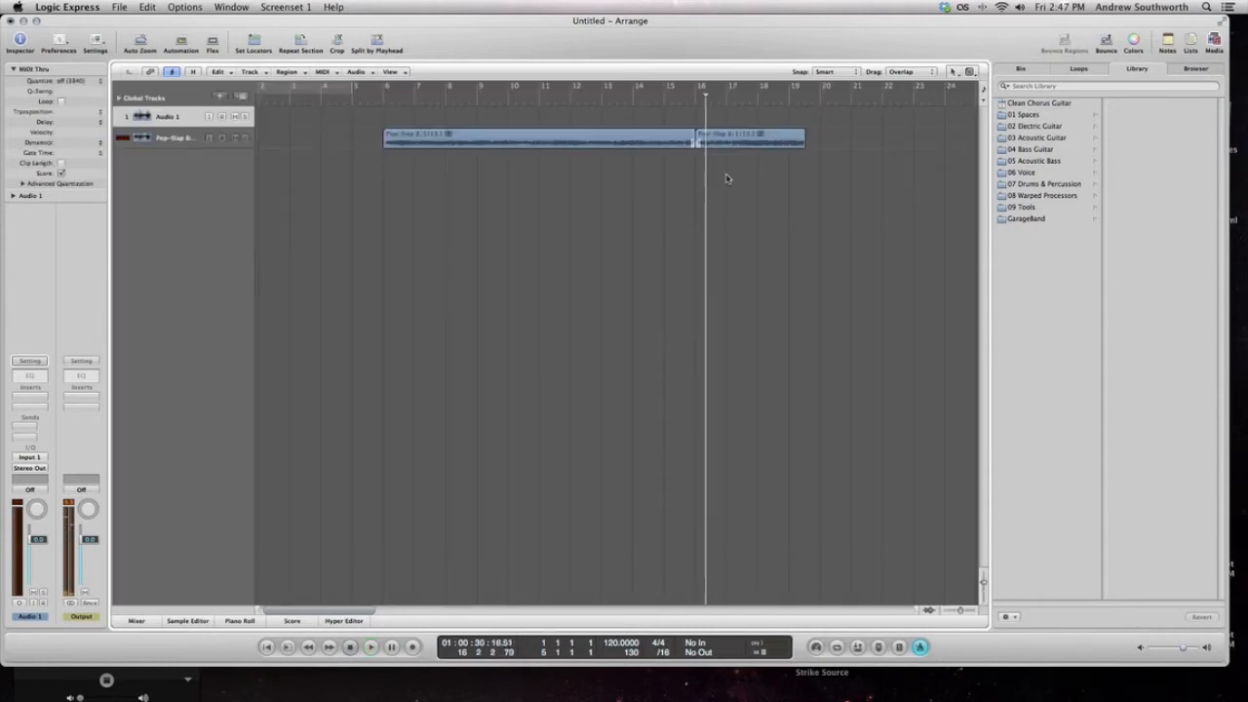
key("space")
left_click(723, 136)
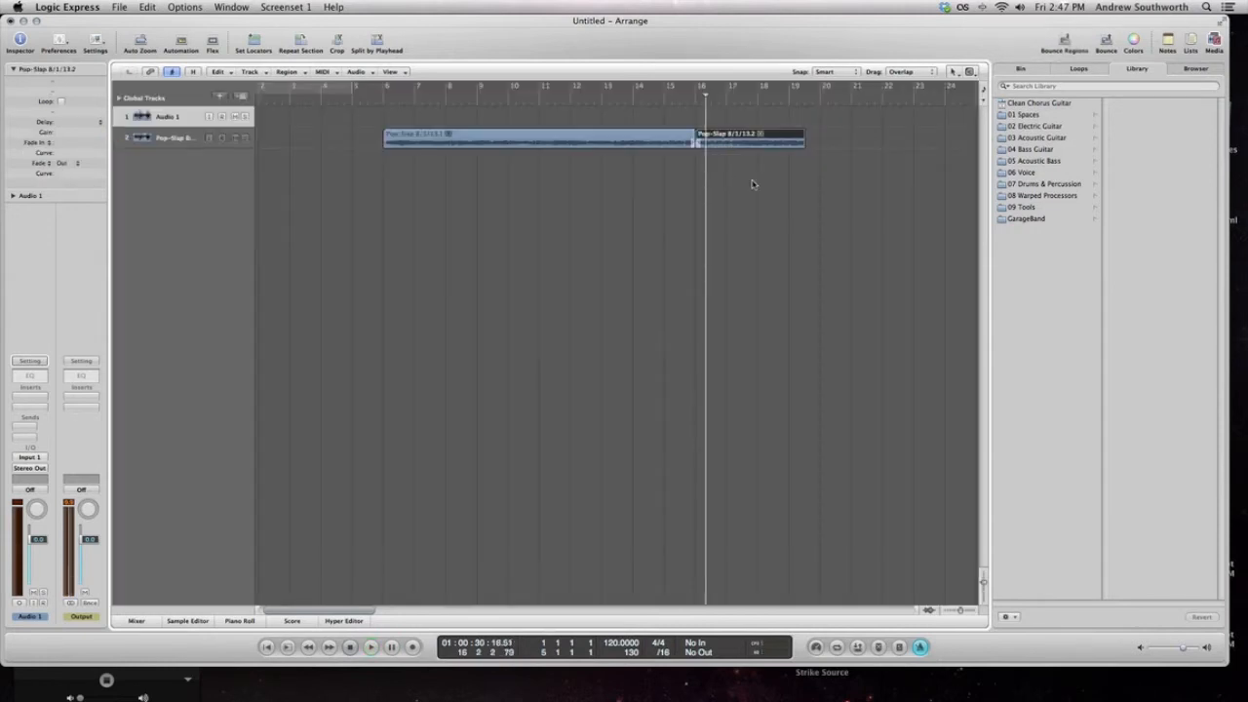
left_click(752, 185)
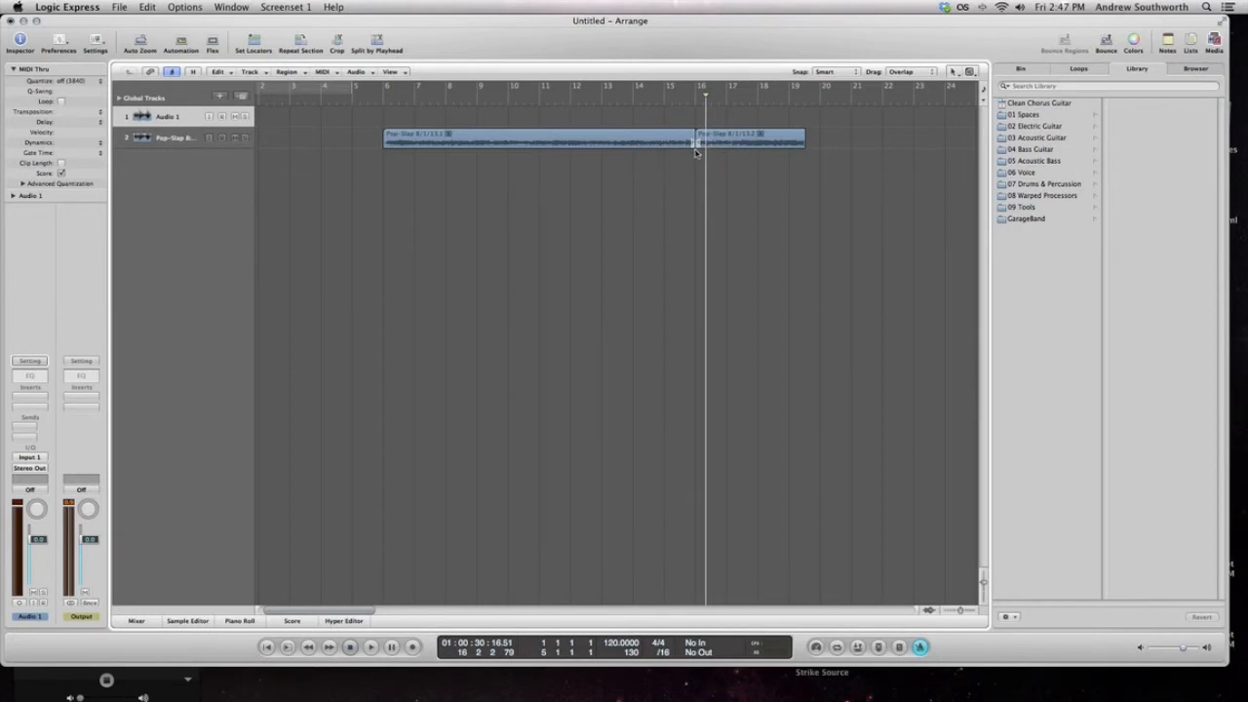
Shorten the second Pop-Slap region so it ends at about bar 17.5
scroll(690, 153, "left", 1)
scroll(738, 156, "right", 1)
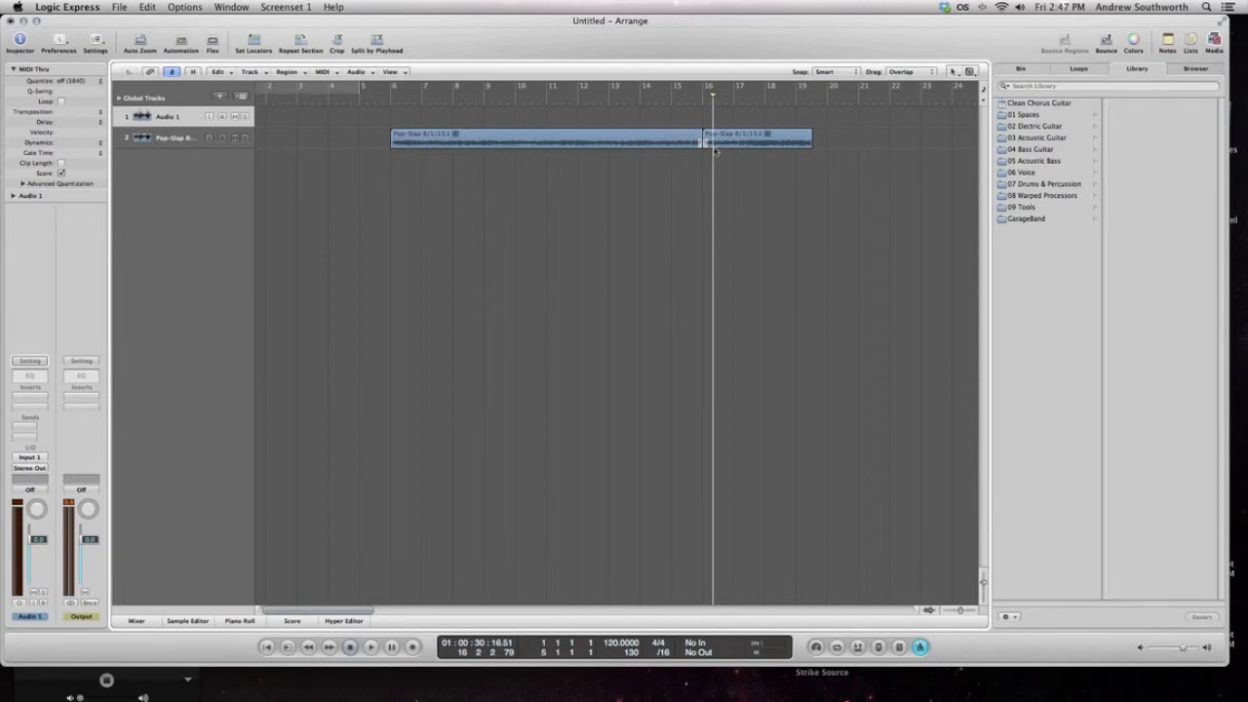
left_click(707, 143)
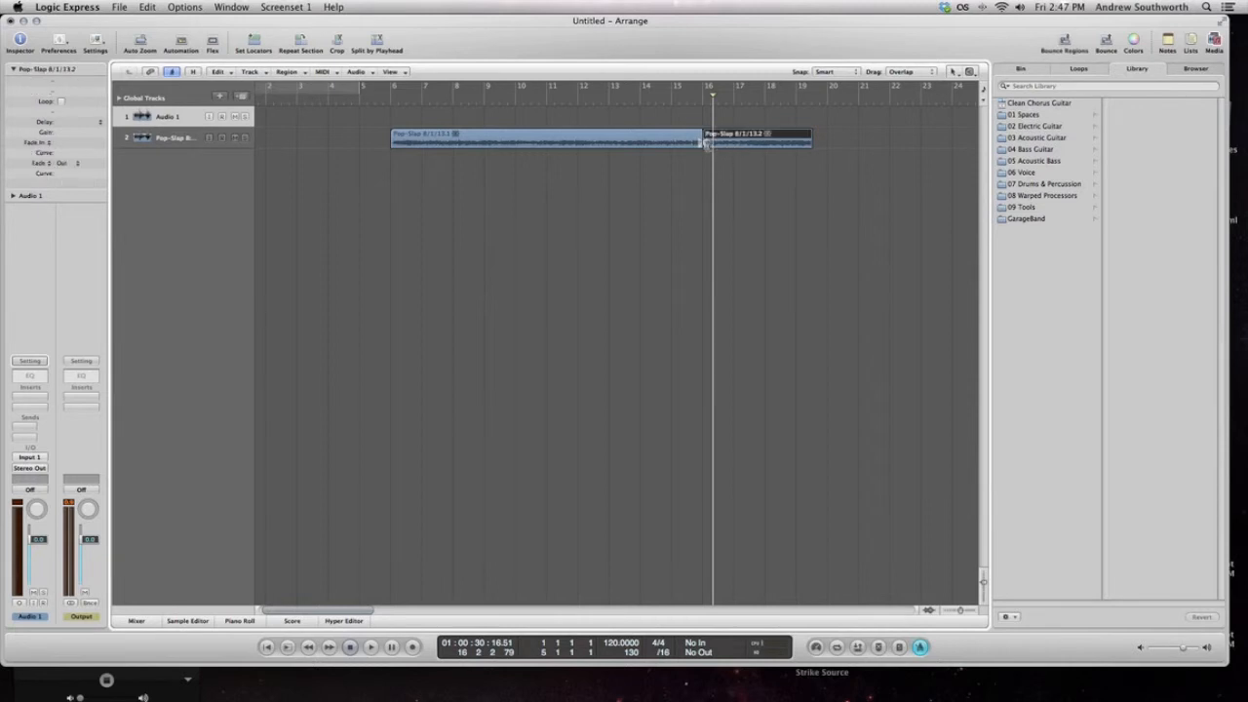
mouse_move(707, 143)
left_mouse_down()
mouse_move(766, 145)
mouse_move(717, 149)
left_mouse_up()
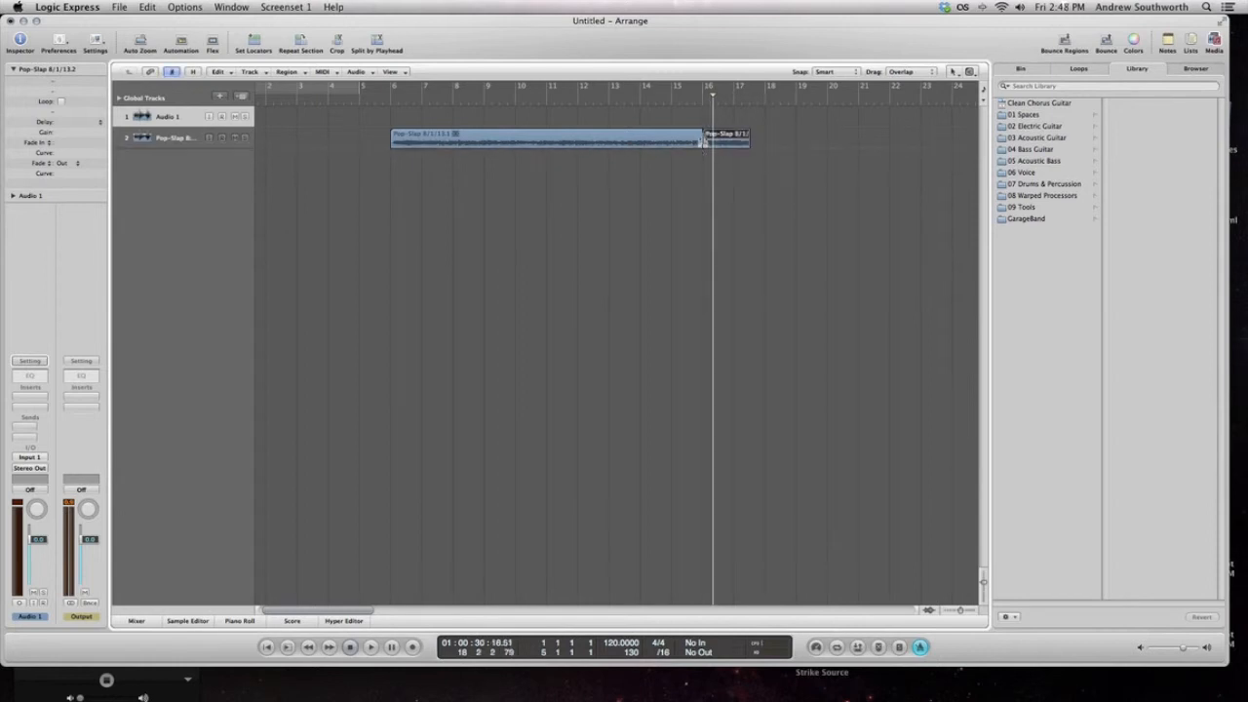
Merge the two Pop-Slap regions into one region, creating a new audio file
left_click_drag(708, 164, 683, 136)
right_click(699, 137)
left_click(681, 166)
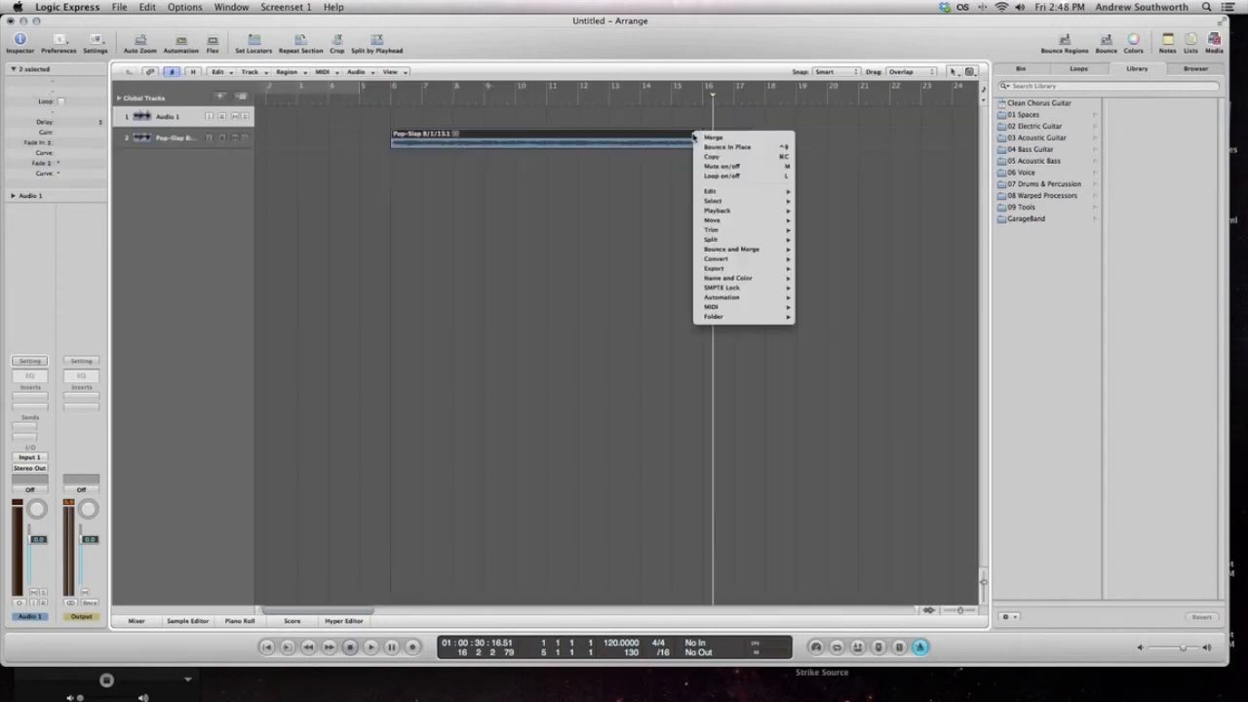
right_click(694, 133)
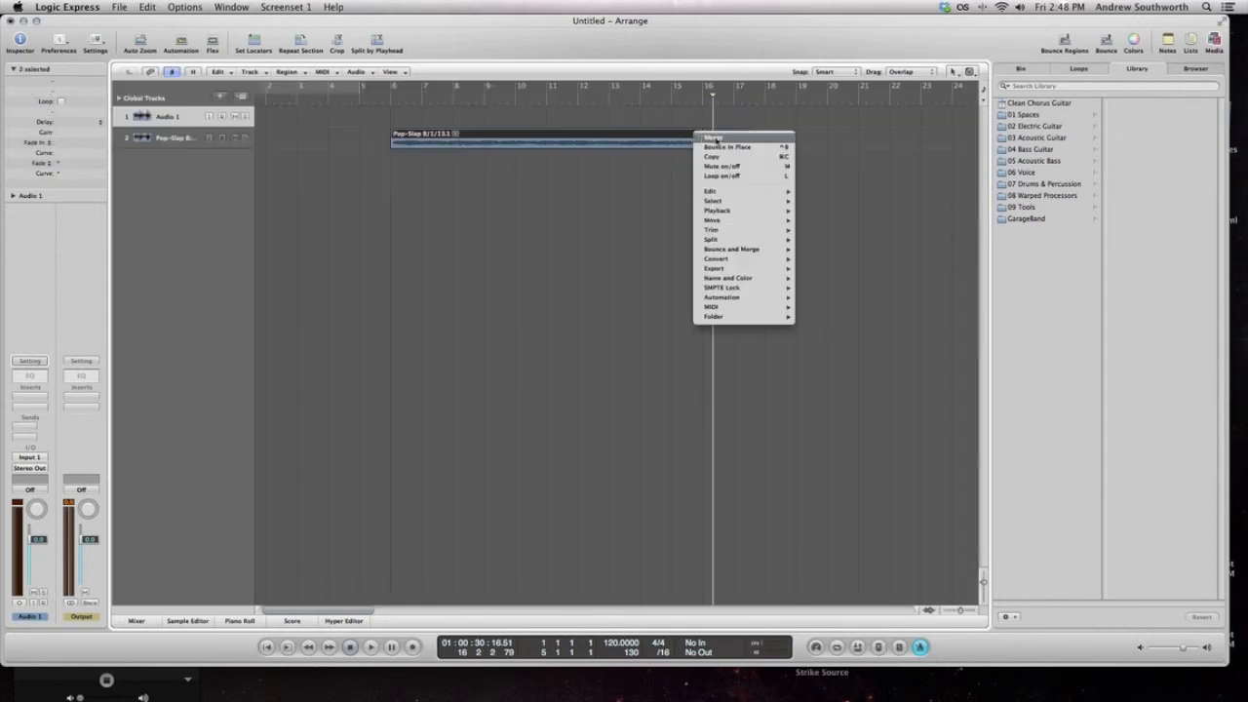
left_click(721, 139)
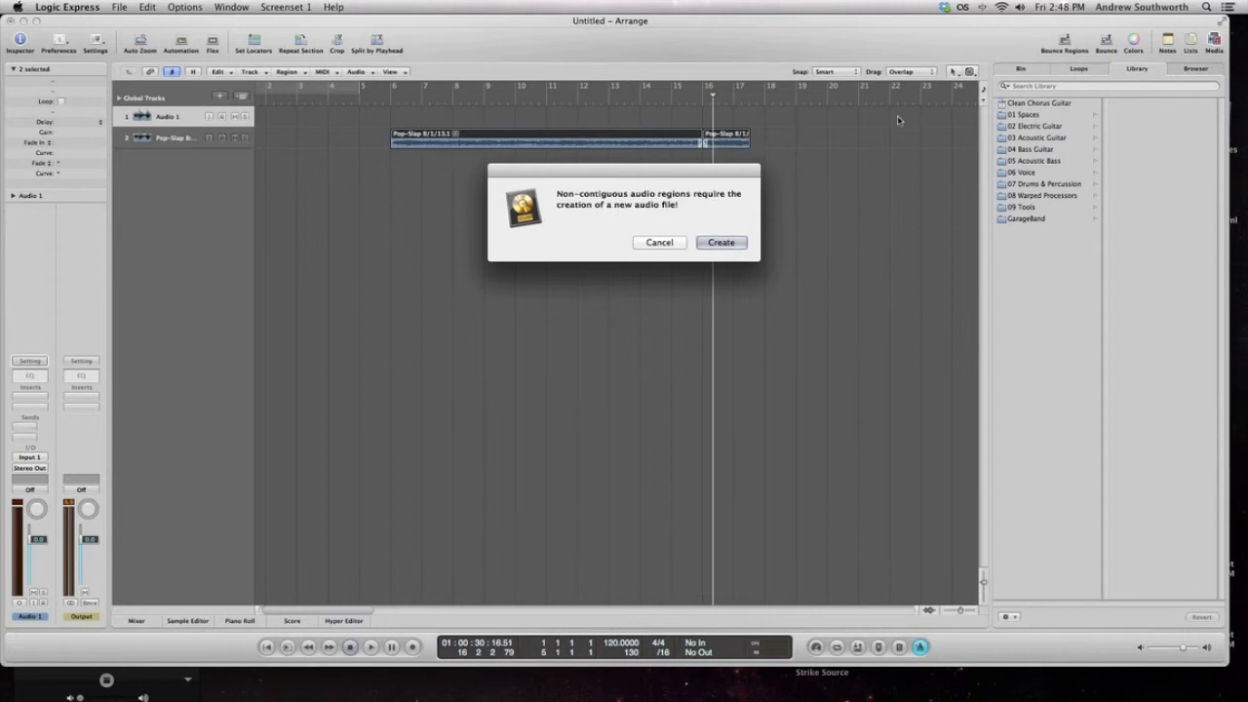
left_click(724, 242)
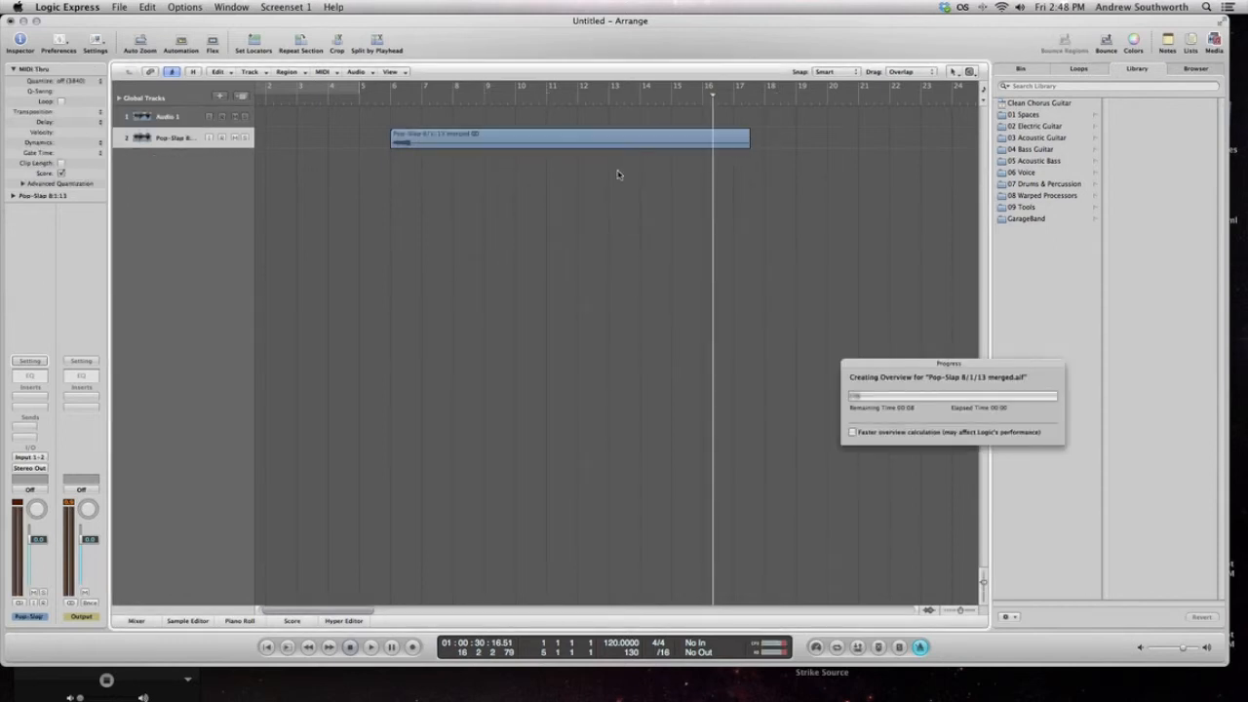
left_click_drag(887, 370, 809, 356)
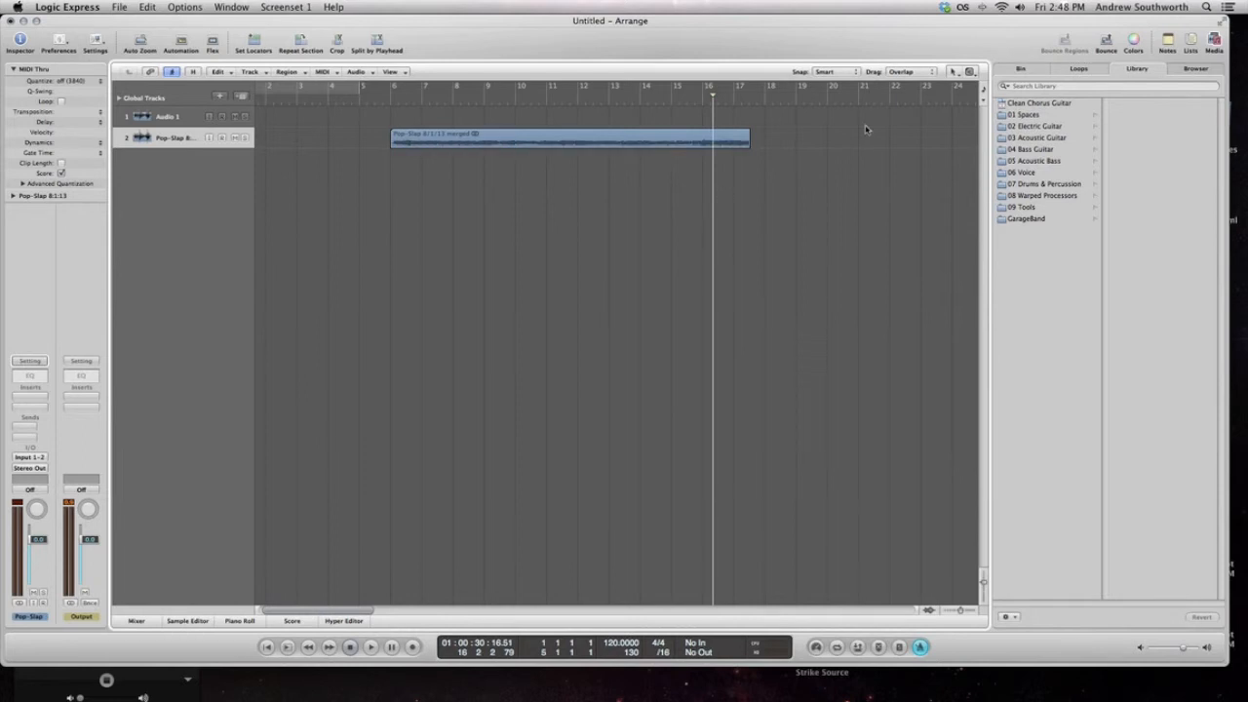
left_click(844, 73)
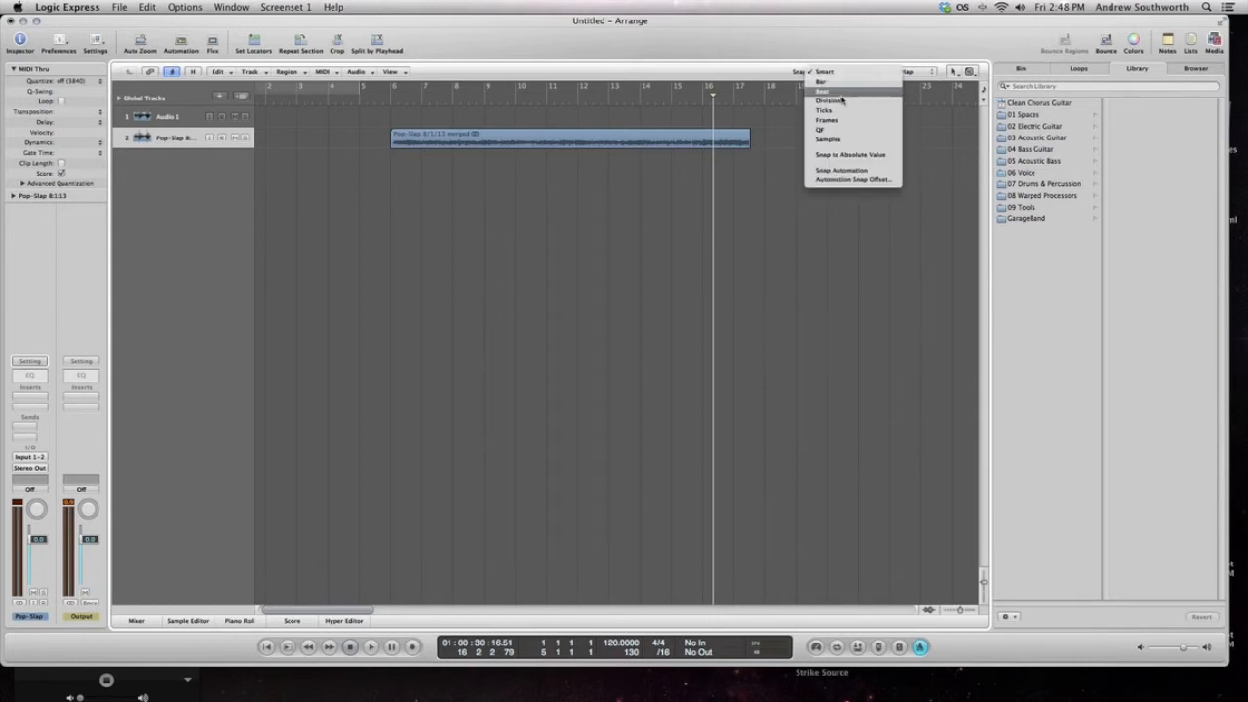
left_click(781, 149)
Place the playhead at bar 6 and enlarge the arrangement horizontally and vertically around the start of the merged region
left_click(407, 101)
left_click(390, 101)
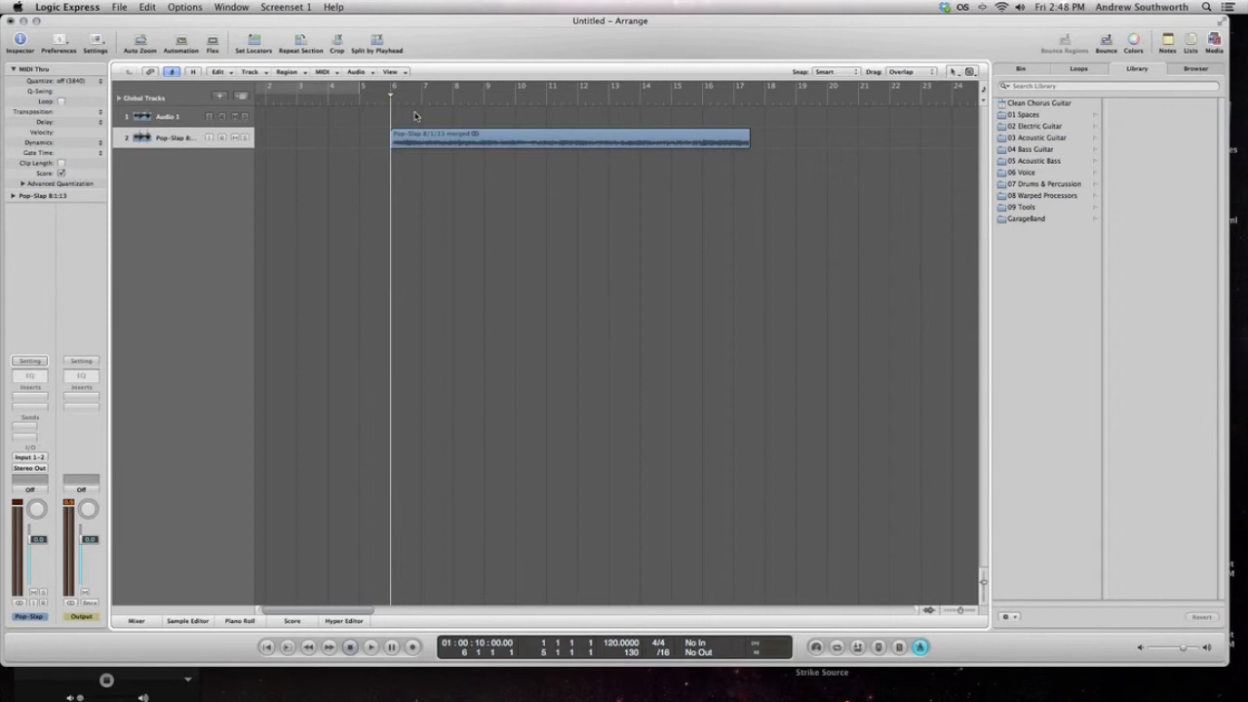
left_click_drag(392, 104, 393, 173)
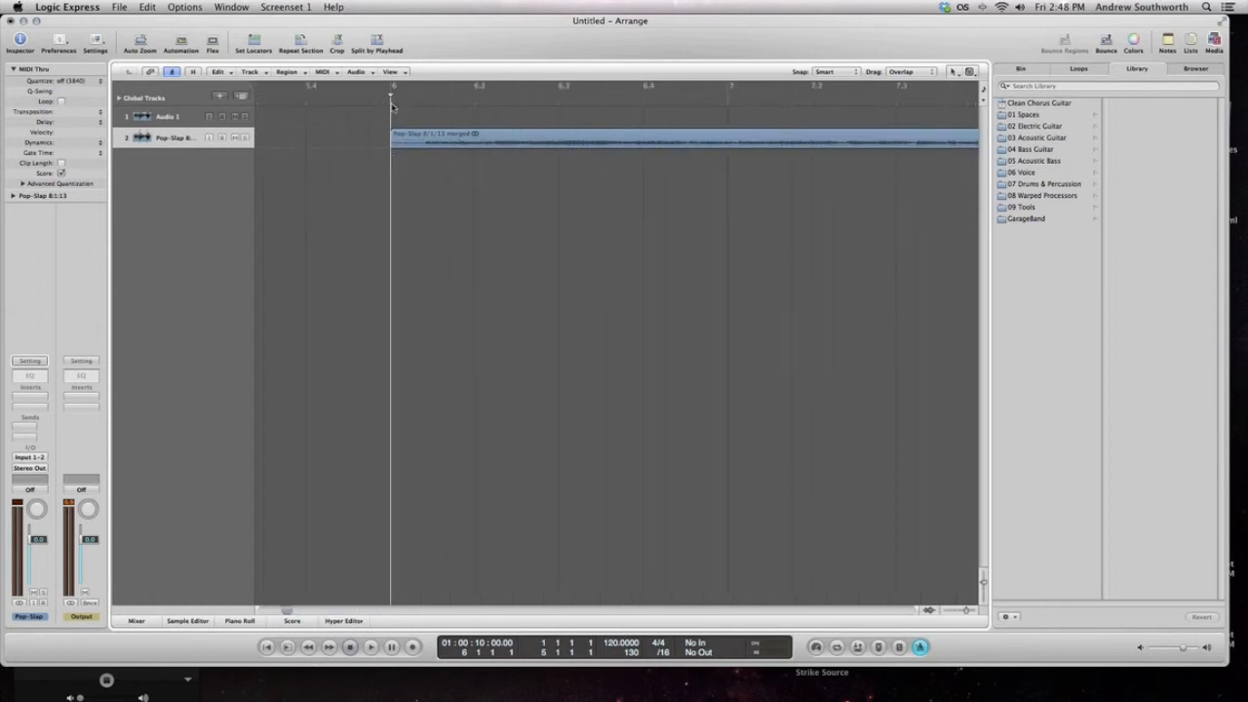
left_click_drag(392, 119, 417, 149)
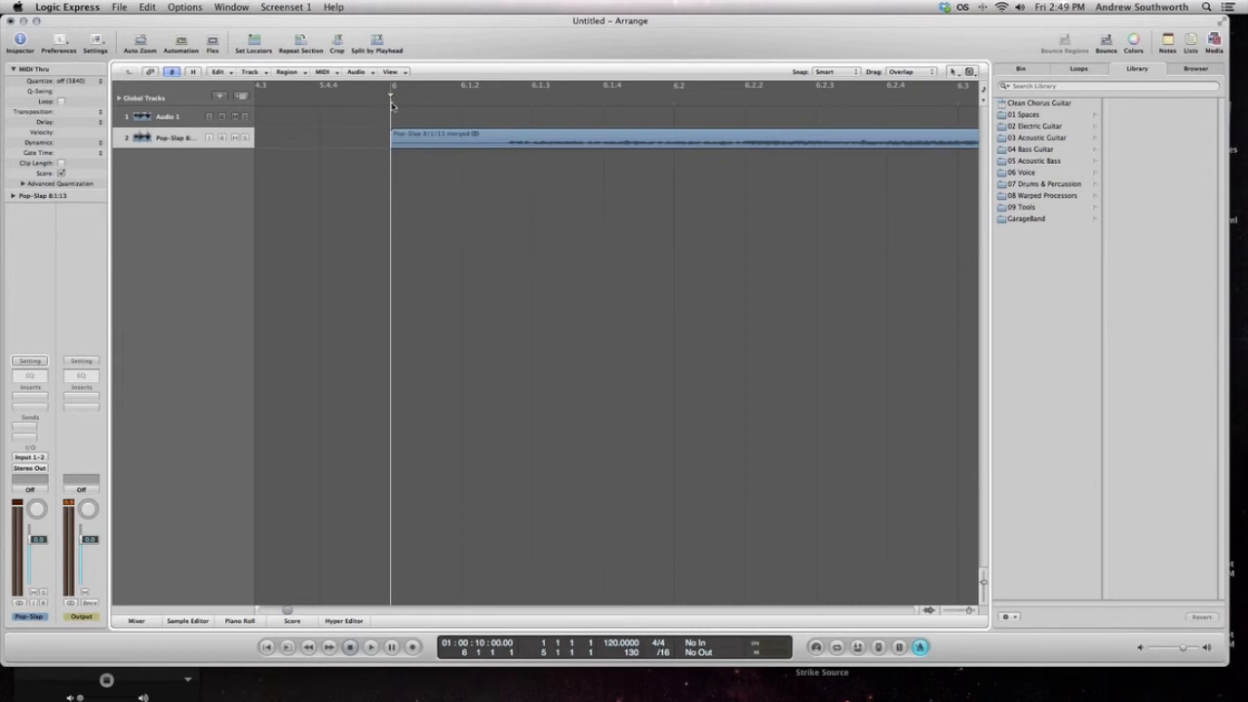
left_click_drag(392, 104, 385, 20)
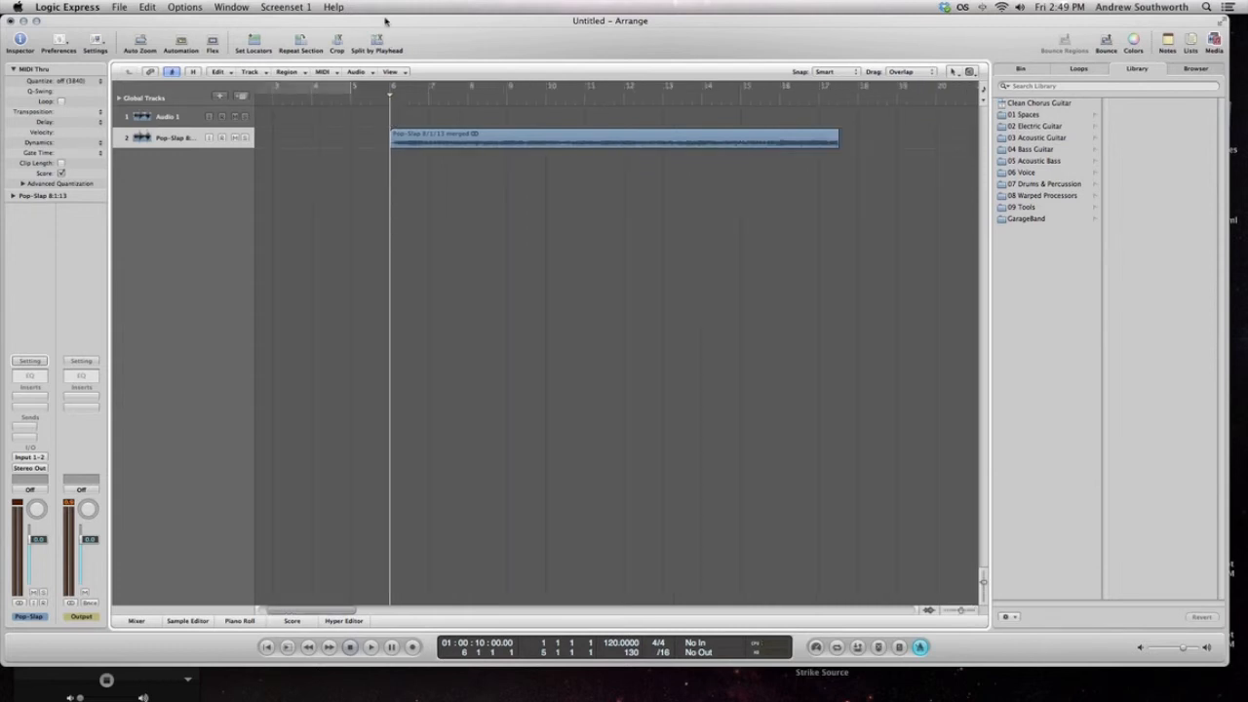
left_click_drag(961, 610, 982, 588)
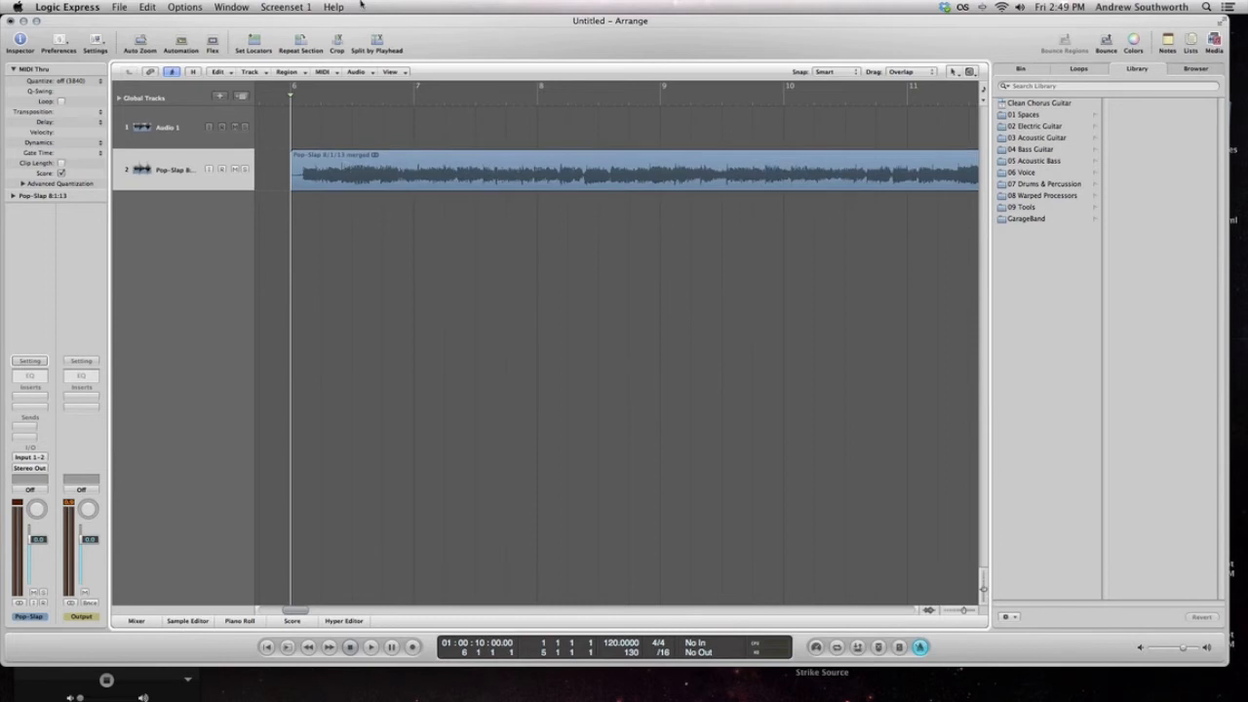
Rename track 2 as Song
double_click(166, 169)
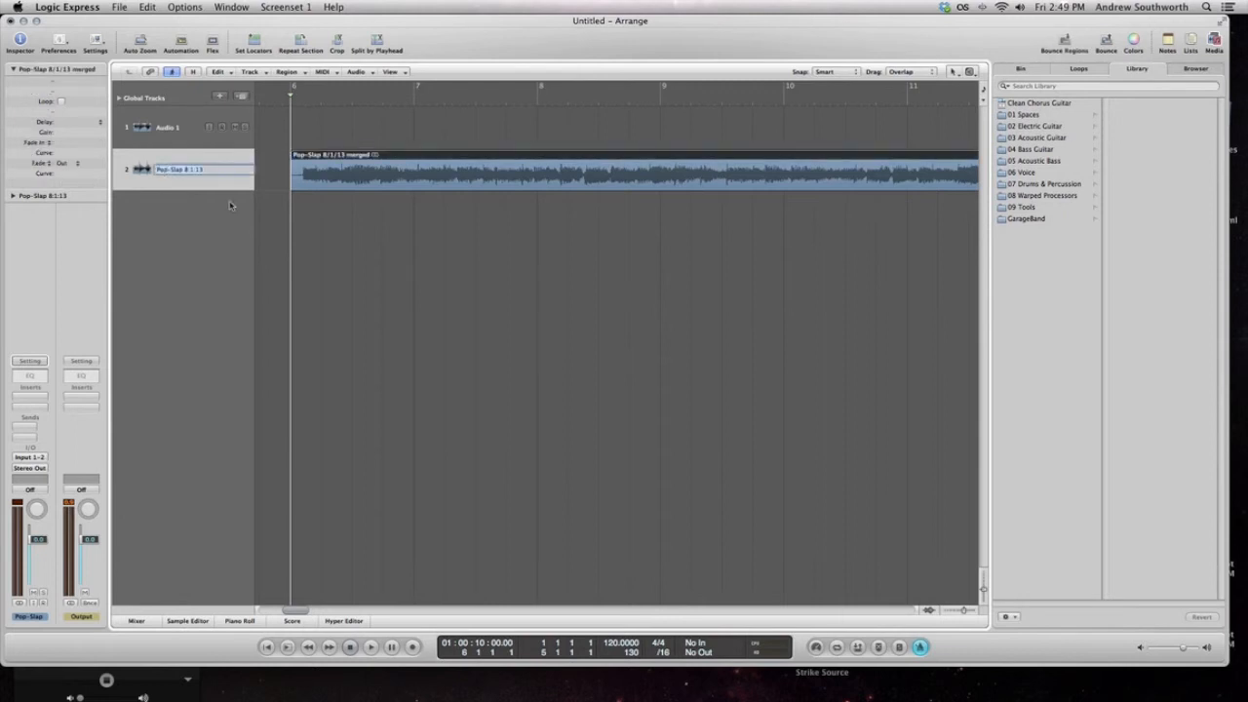
type("Sn")
key("Return")
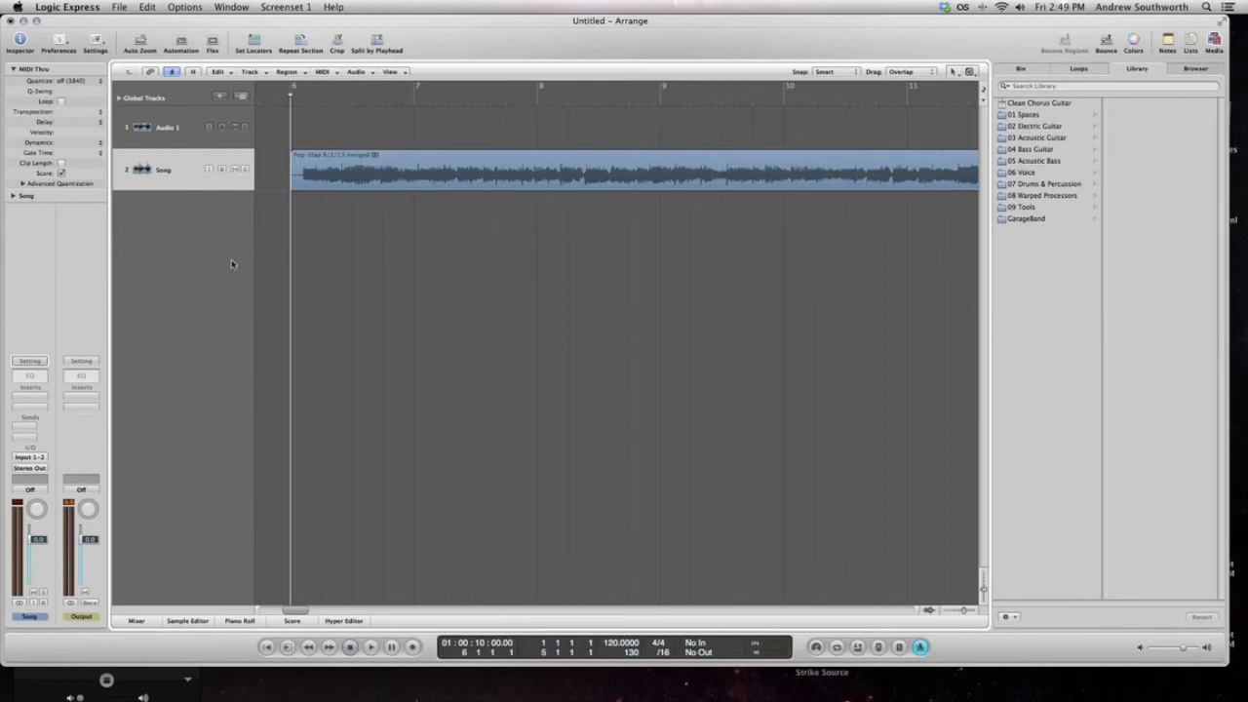
Color the merged region on the Song track magenta
left_click(193, 168)
left_click(390, 71)
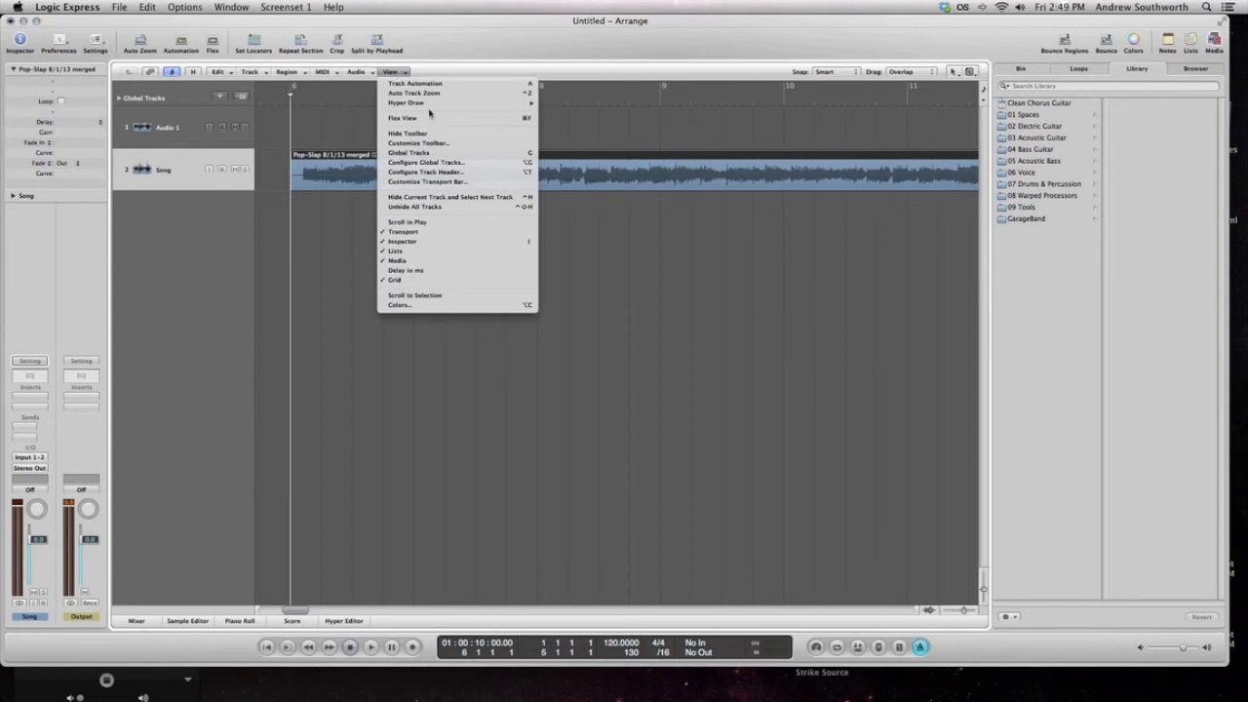
left_click(440, 306)
left_click(505, 304)
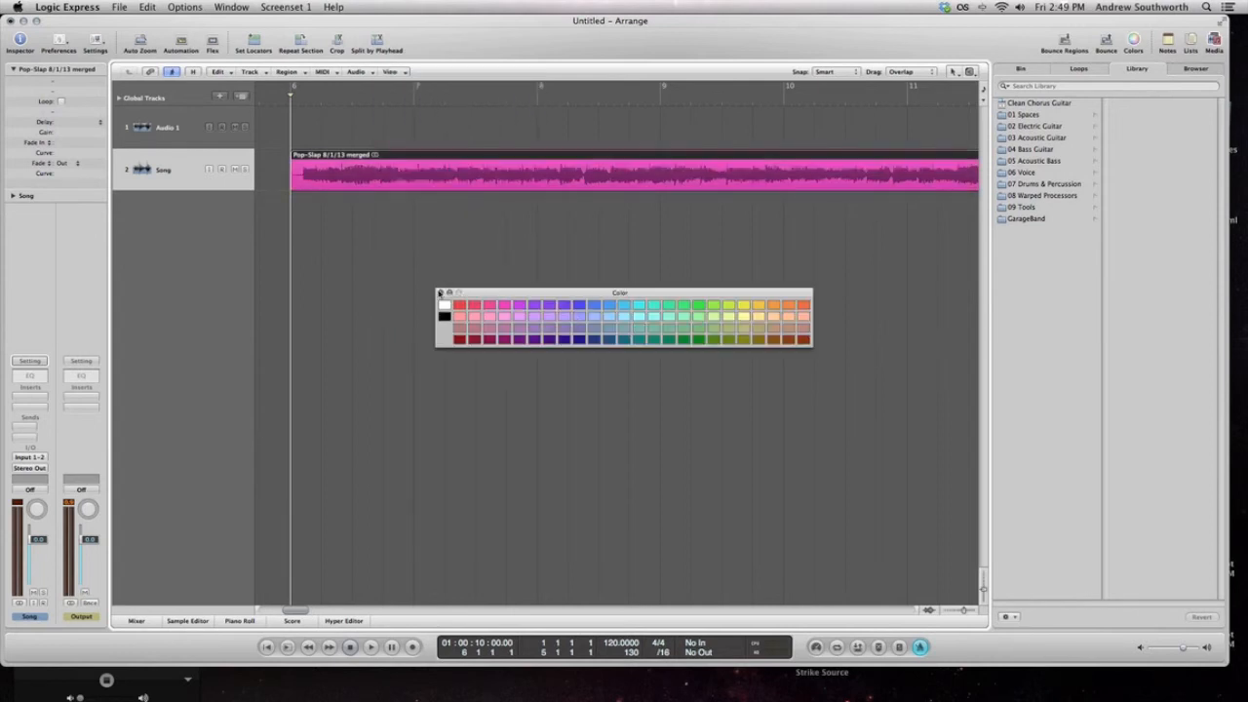
left_click(439, 292)
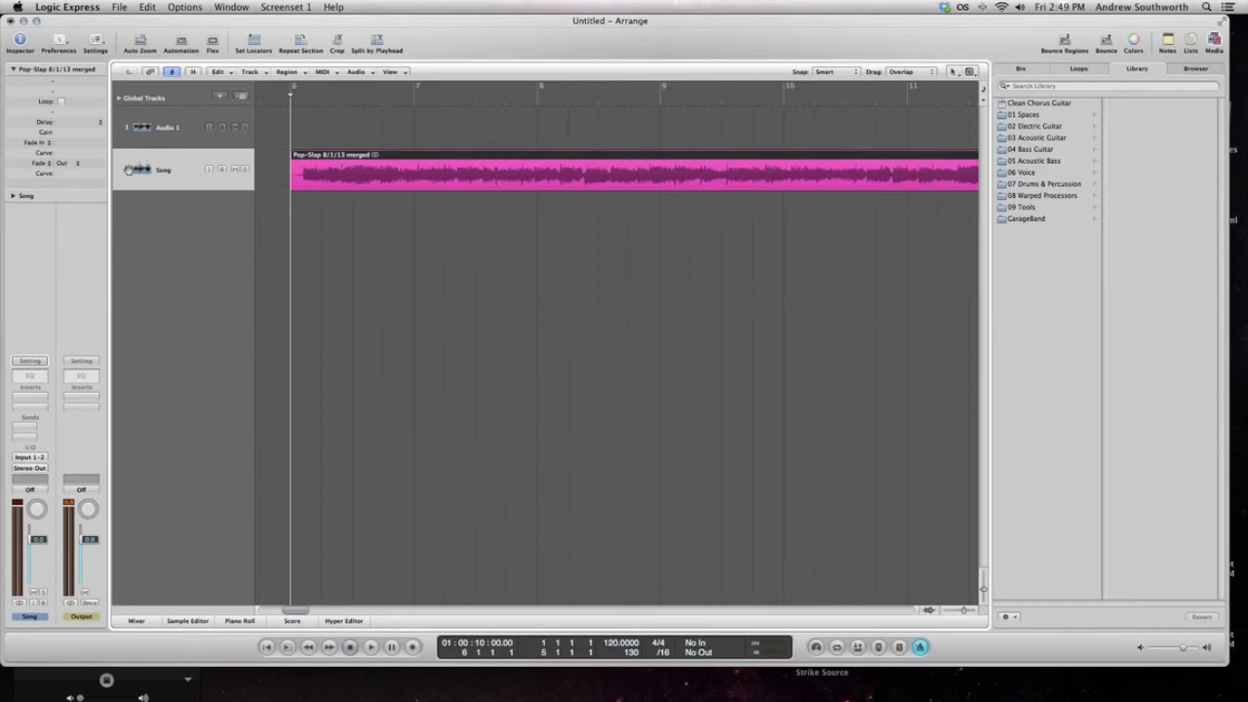
Set a cycle range from bar 6 to bar 8, audition it and turn cycle mode off again
left_click_drag(293, 88, 538, 89)
key("space")
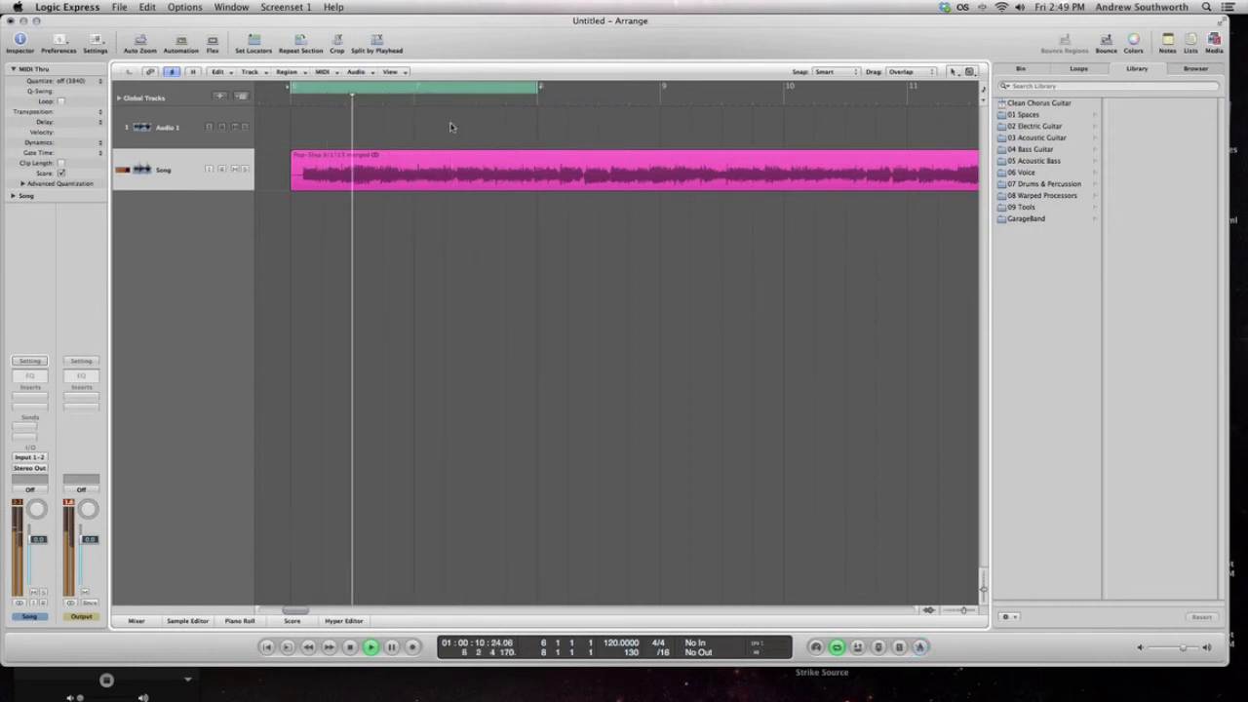
left_click(438, 88)
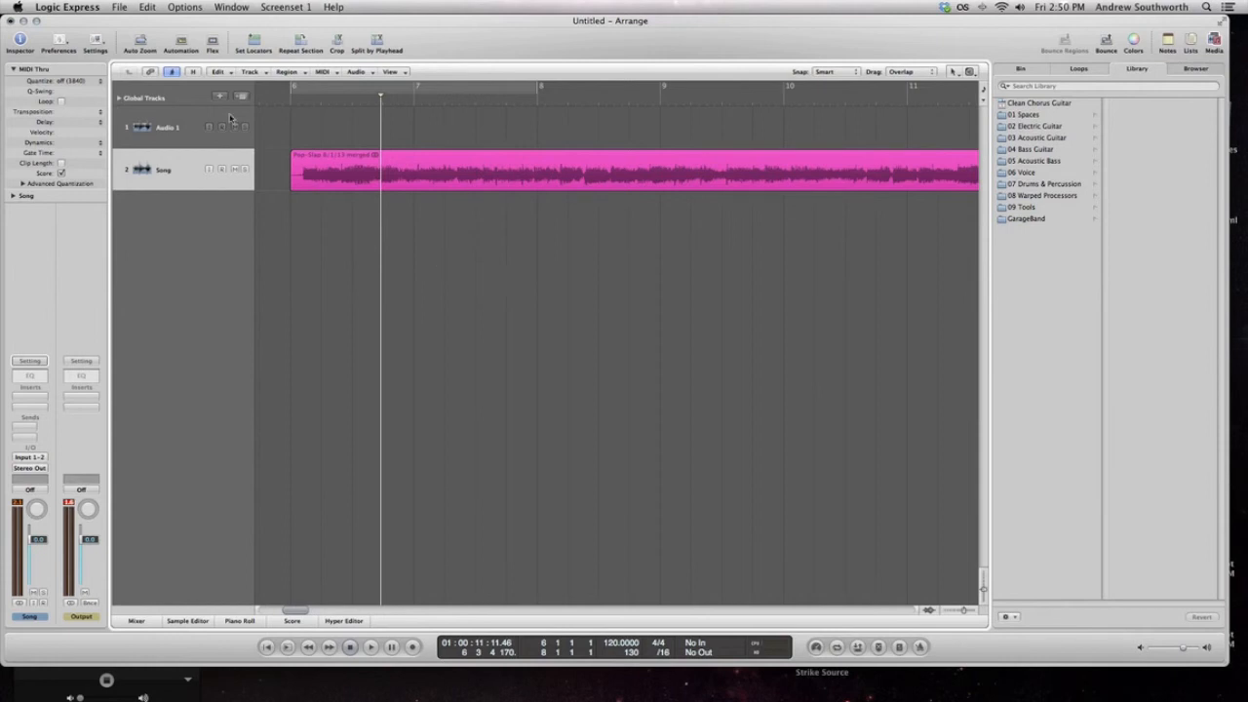
Show the global Marker track and create a marker at bar 6, where the merged region starts
left_click(120, 98)
left_click(120, 113)
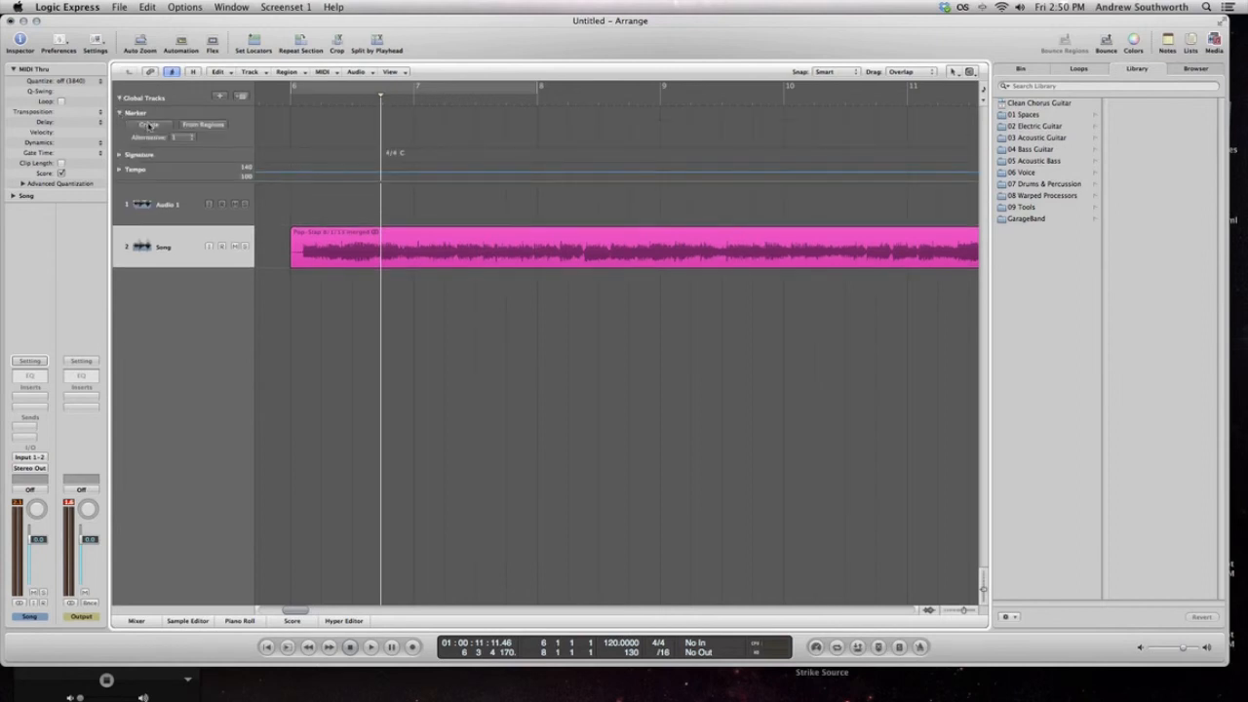
left_click(149, 126)
left_click_drag(431, 135, 349, 133)
Create a marker at bar 13 and name it Chorus
scroll(462, 117, "right", 5)
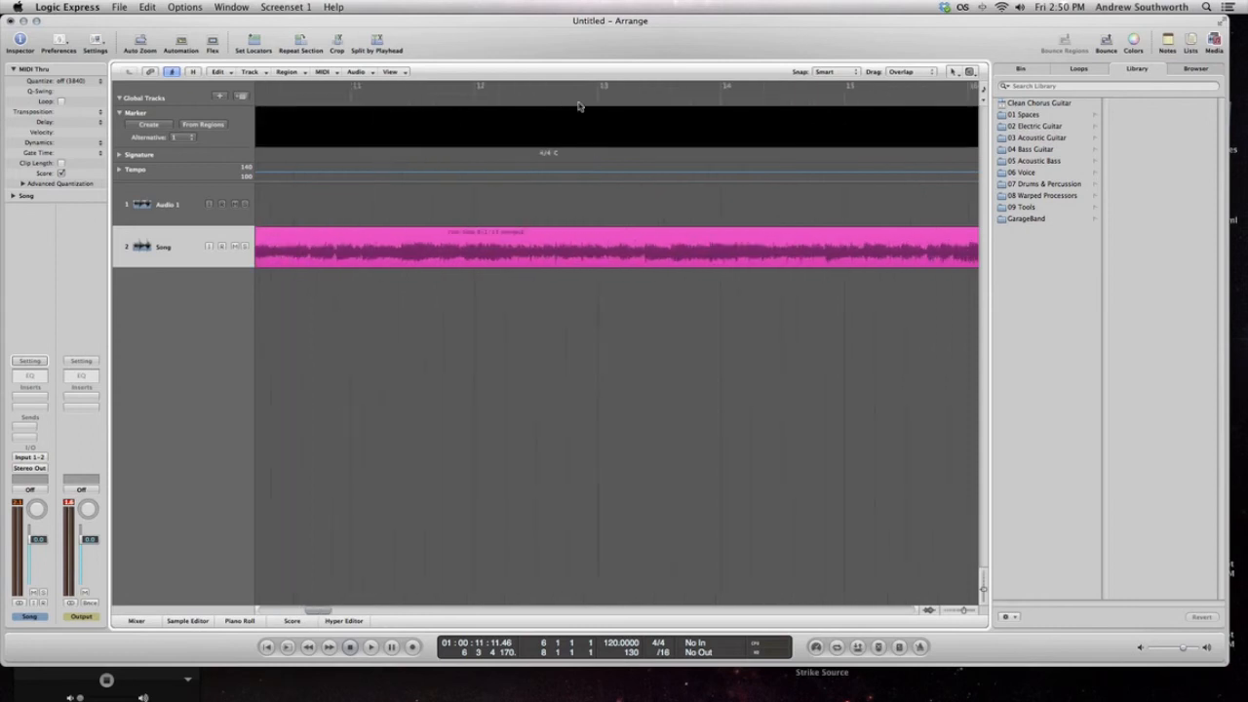
left_click_drag(590, 99, 598, 101)
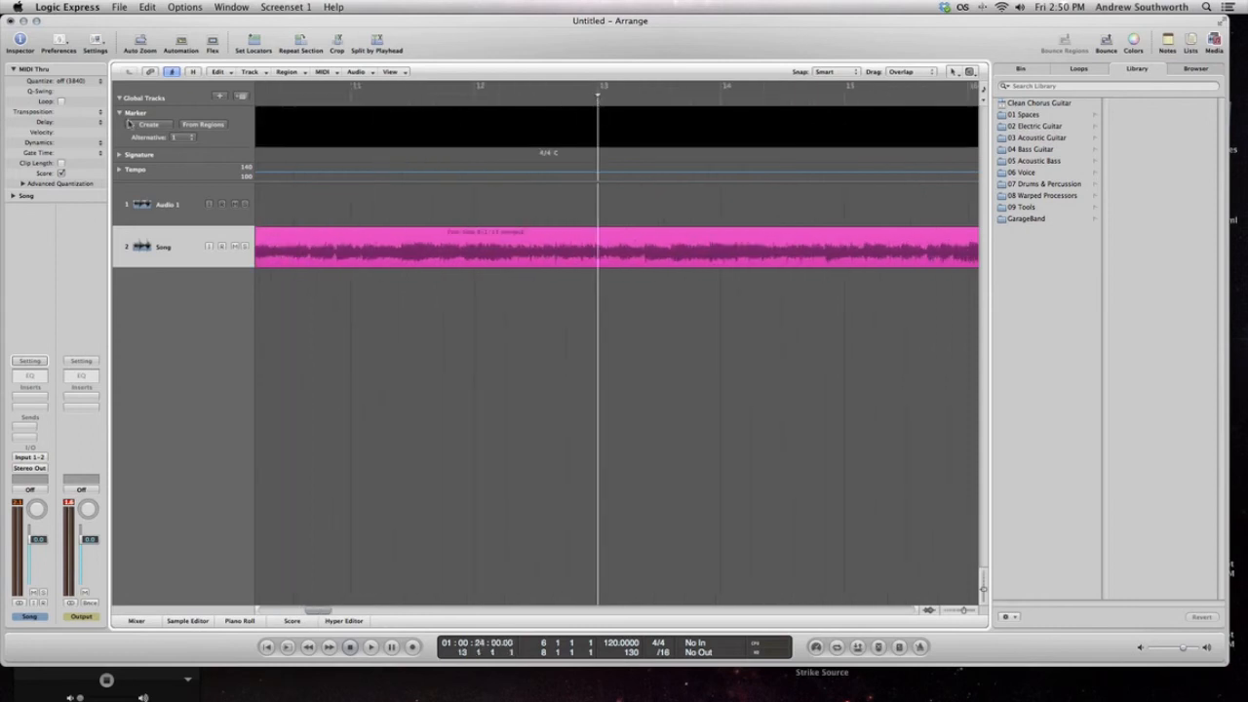
left_click(129, 124)
double_click(608, 126)
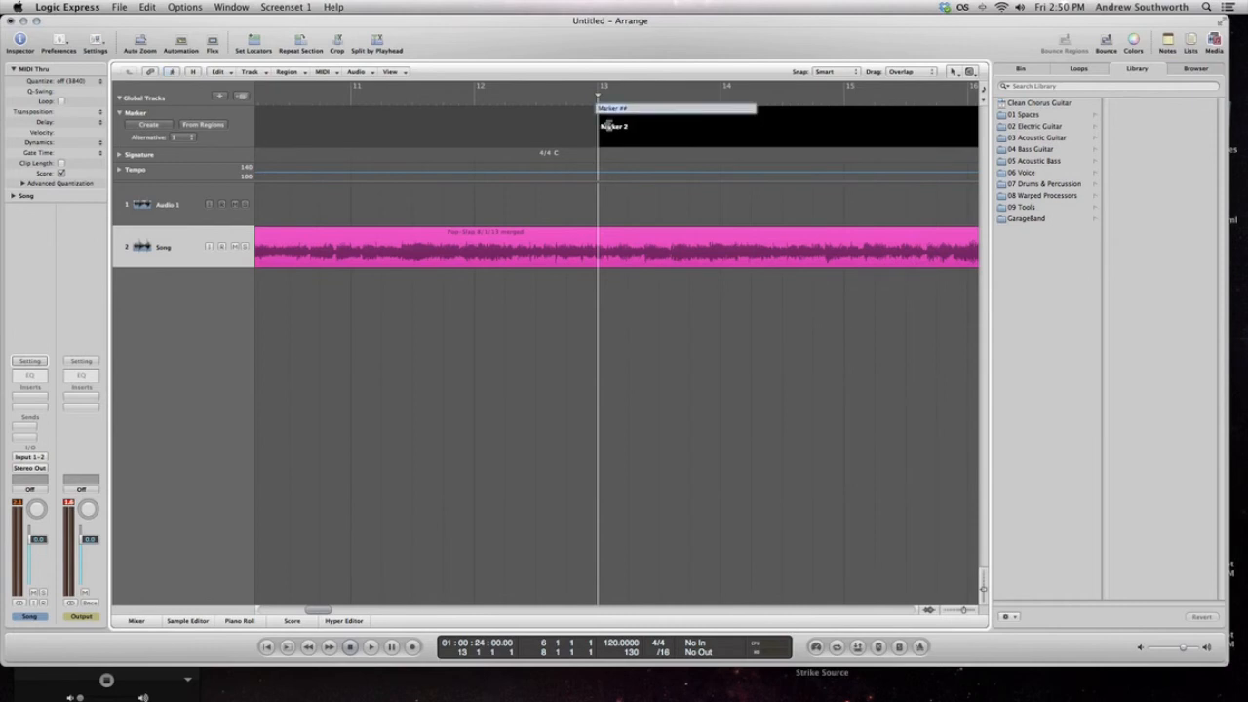
type("Chorus")
key("Return")
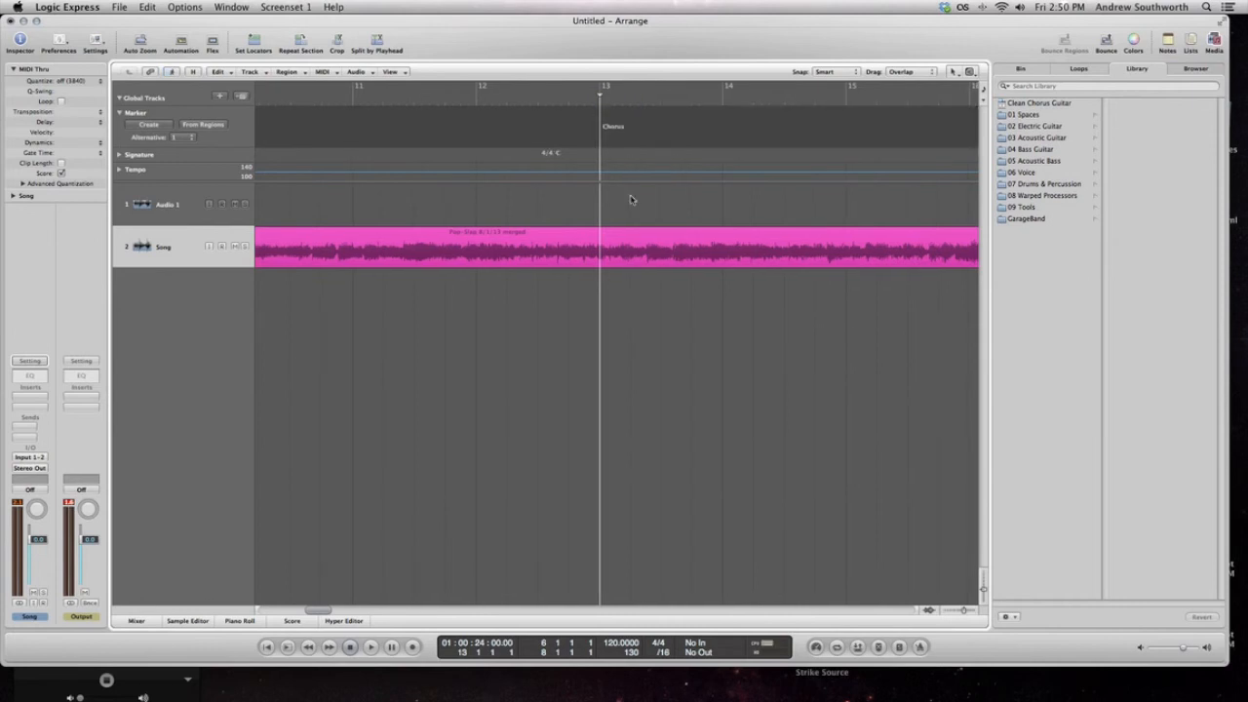
Rename the marker at bar 6 as Verse
scroll(631, 200, "left", 10)
double_click(895, 126)
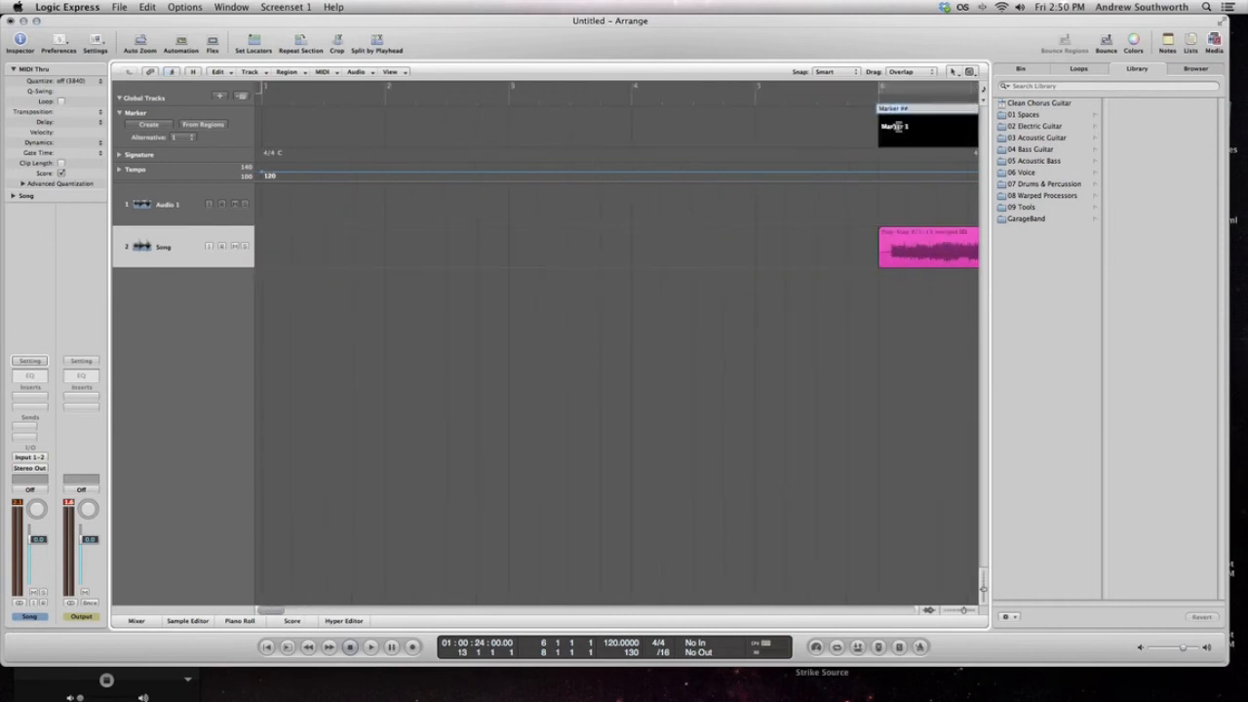
type("Verse")
left_click(808, 335)
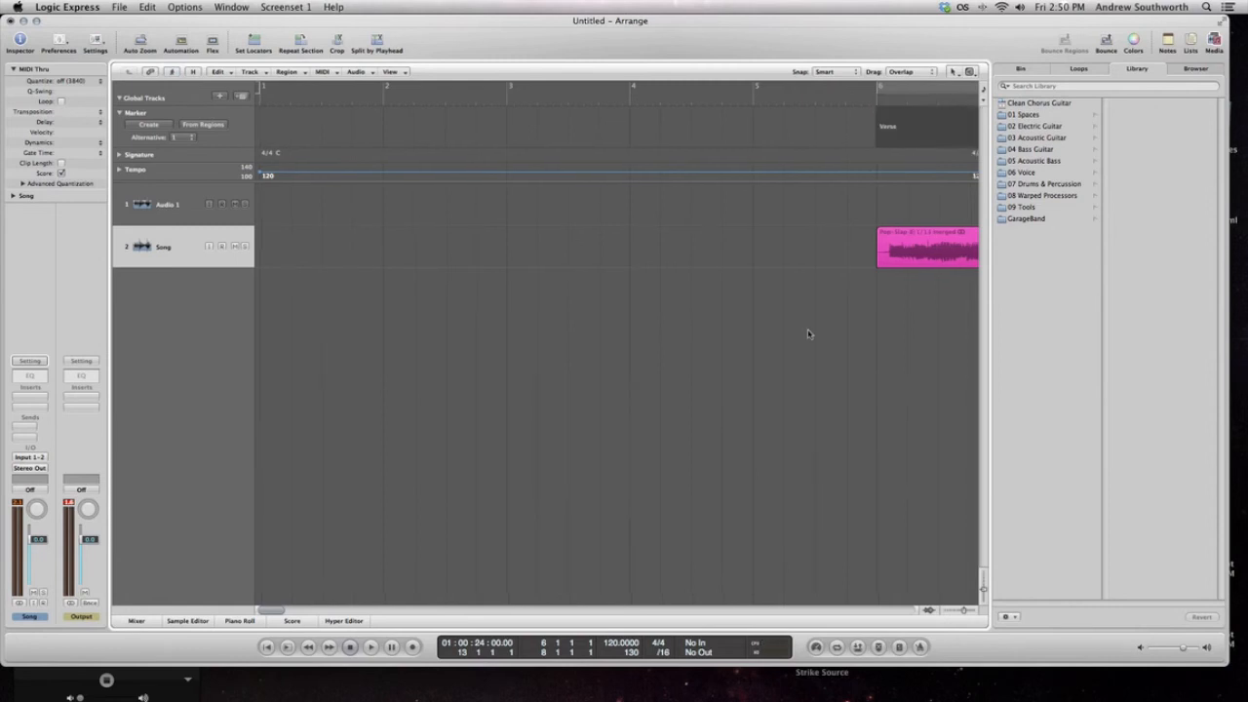
scroll(809, 335, "right", 5)
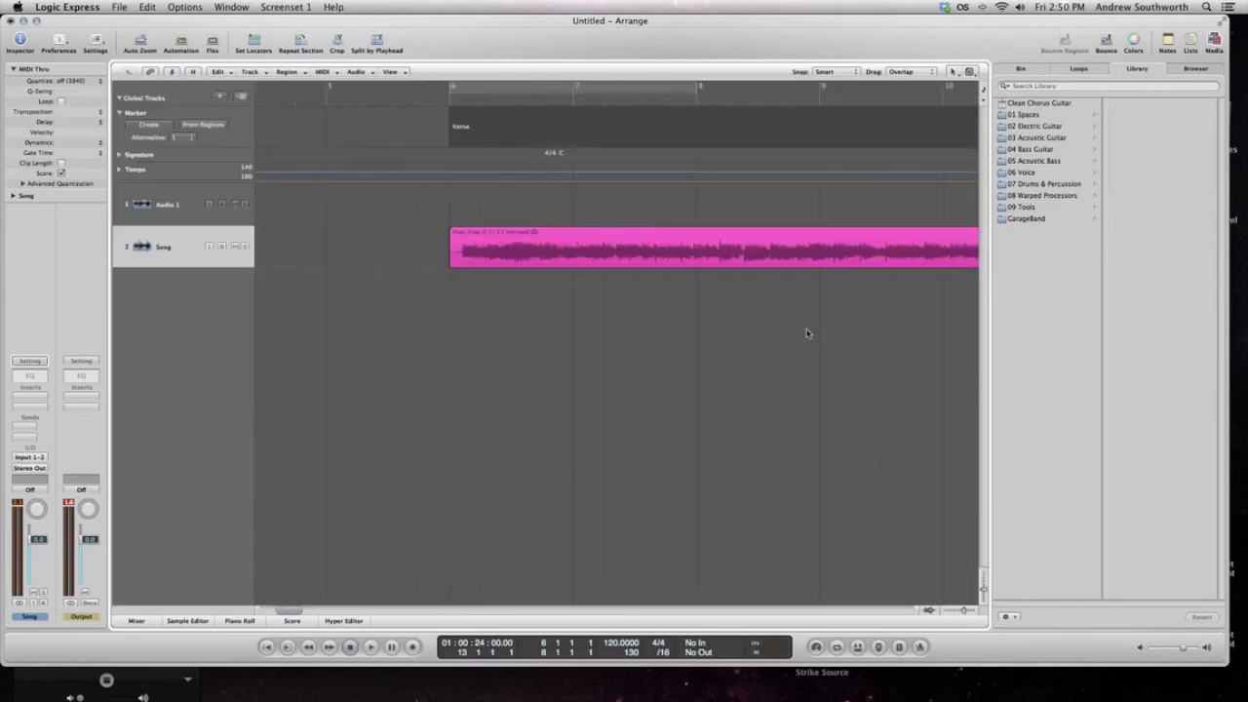
scroll(808, 334, "right", 3)
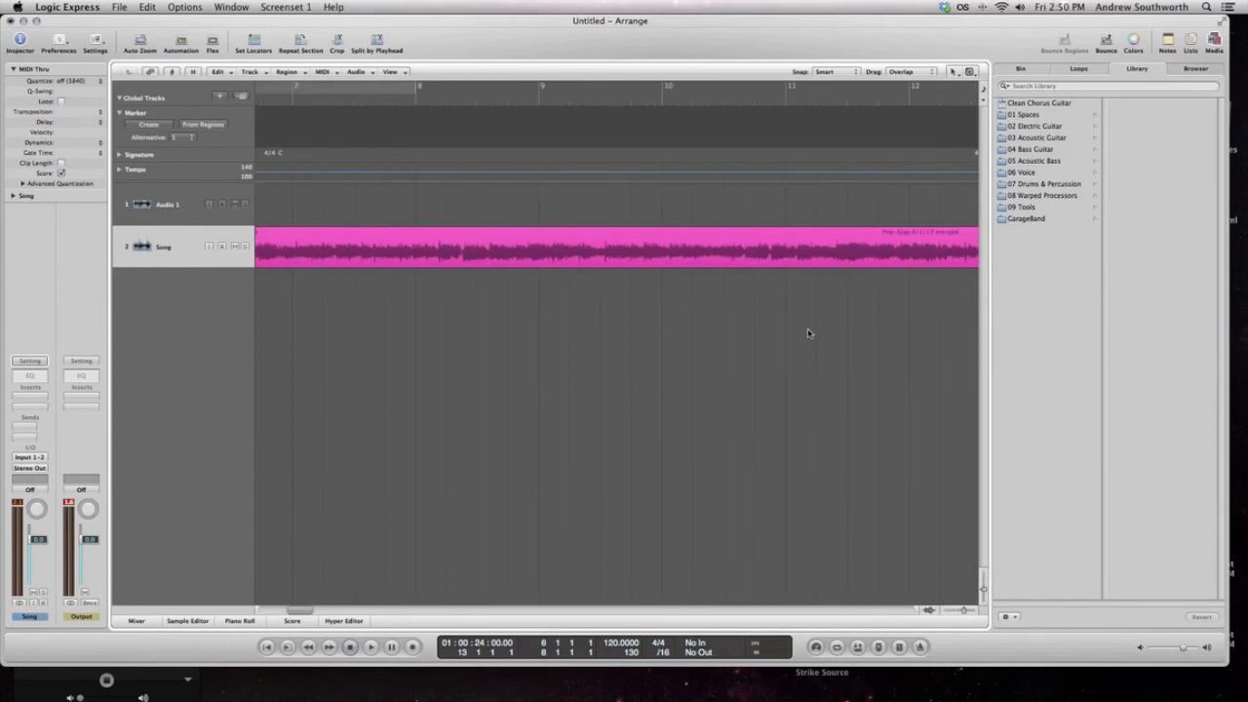